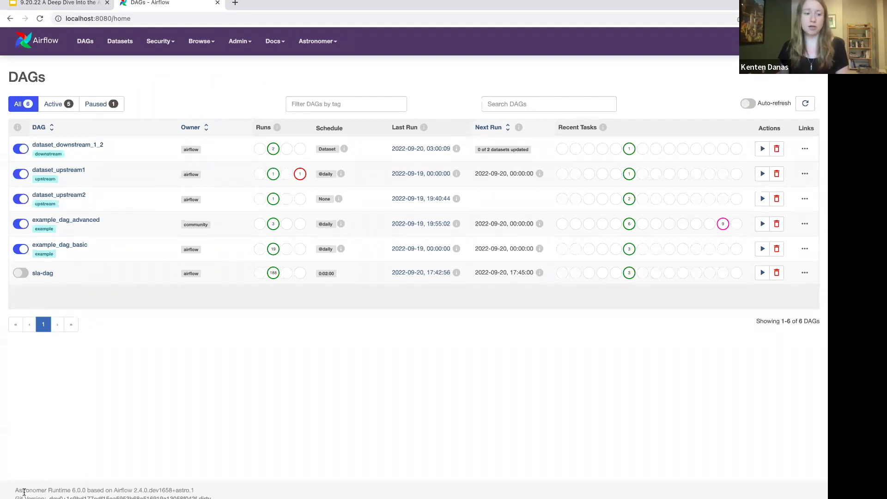
Step: Highlight the Astronomer Runtime and Airflow version line in the page footer, then clear the highlight
left_click_drag(9, 492, 212, 491)
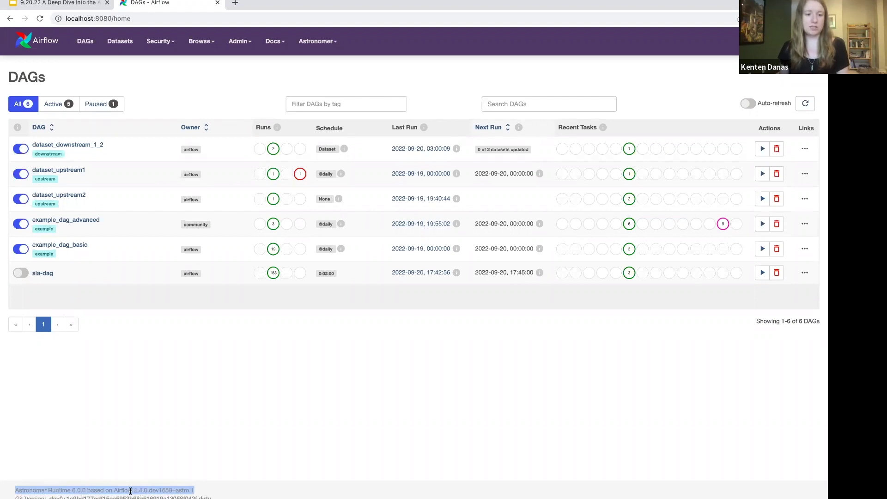
left_click(328, 432)
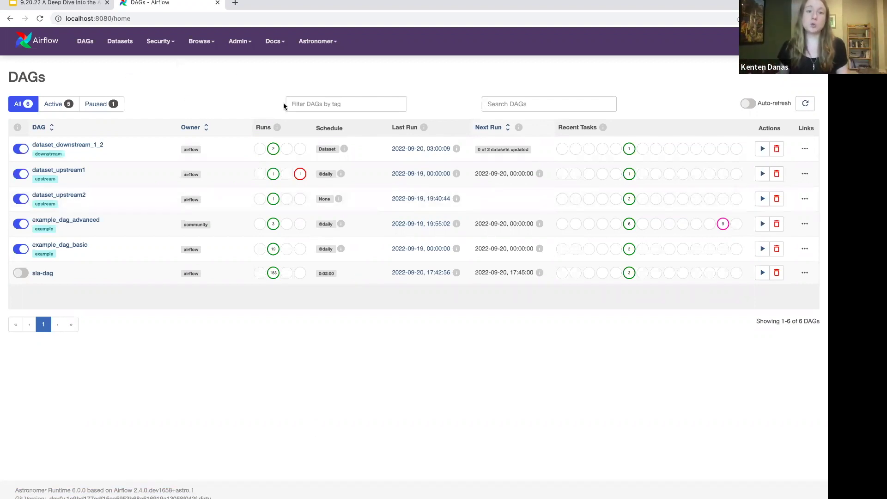
left_click(320, 46)
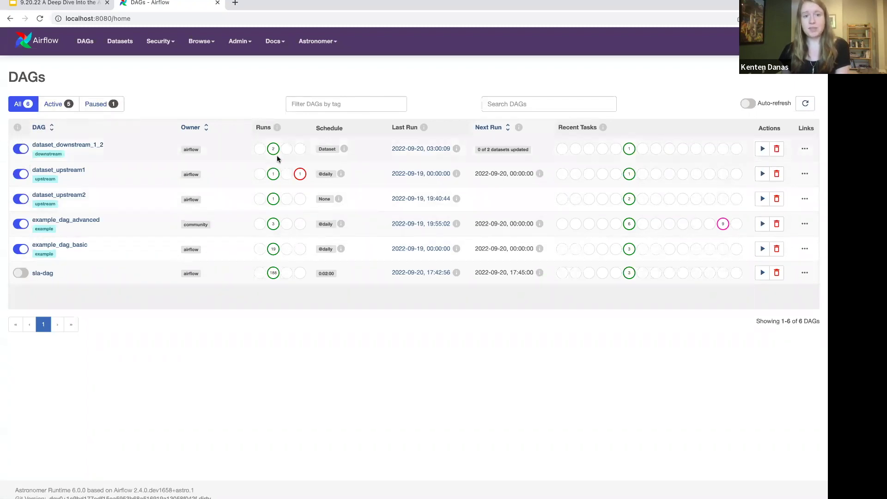
Step: Filter the DAG list by the downstream tag and remove the filter again
left_click(355, 99)
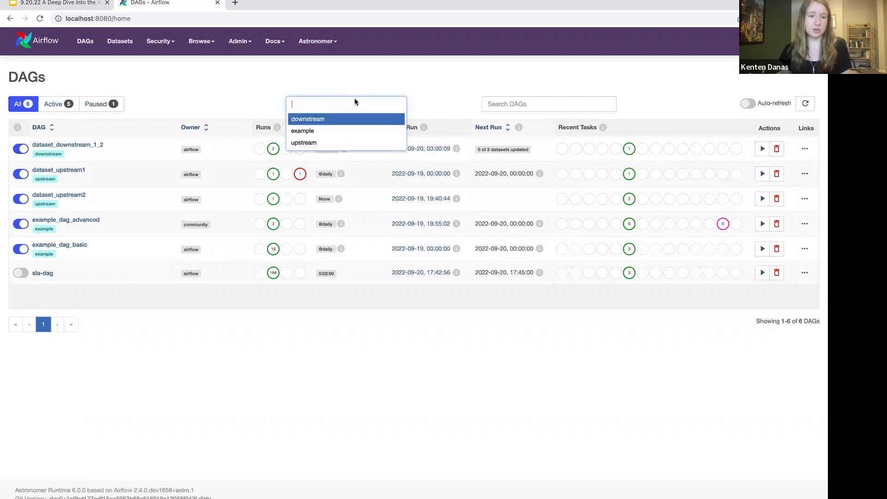
type("comm")
key("BackSpace")
key("BackSpace")
key("BackSpace")
key("BackSpace")
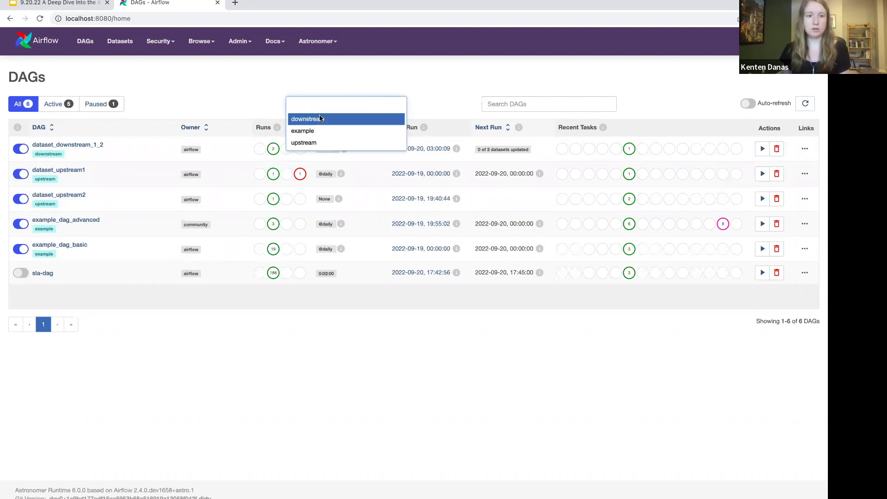
left_click(323, 119)
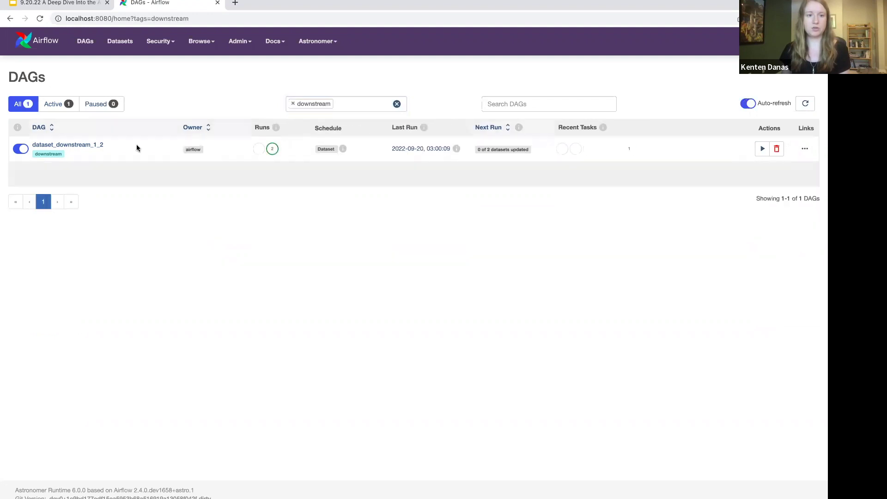
left_click(397, 103)
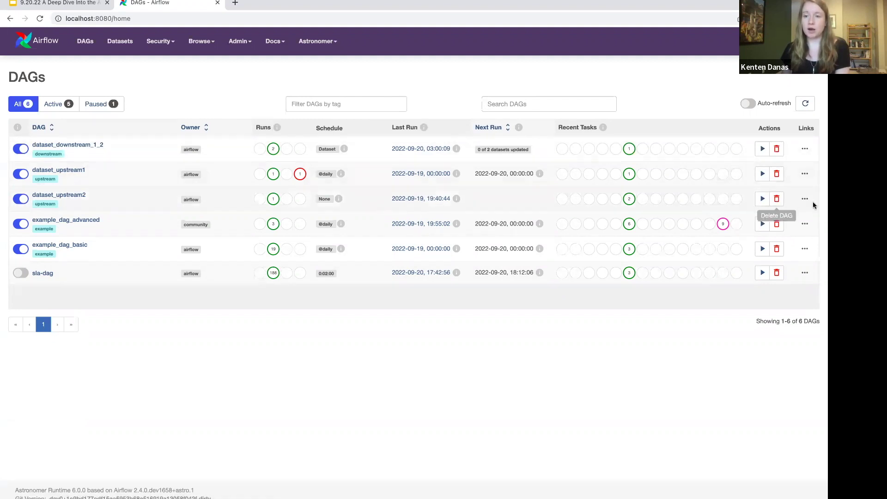
Step: Open the example_dag_basic DAG and inspect its run history in the grid view
mouse_move(806, 199)
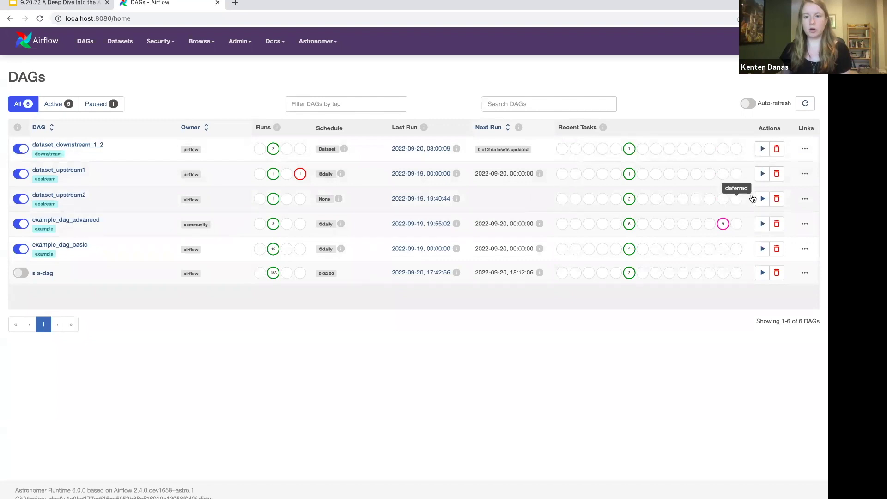
mouse_move(806, 199)
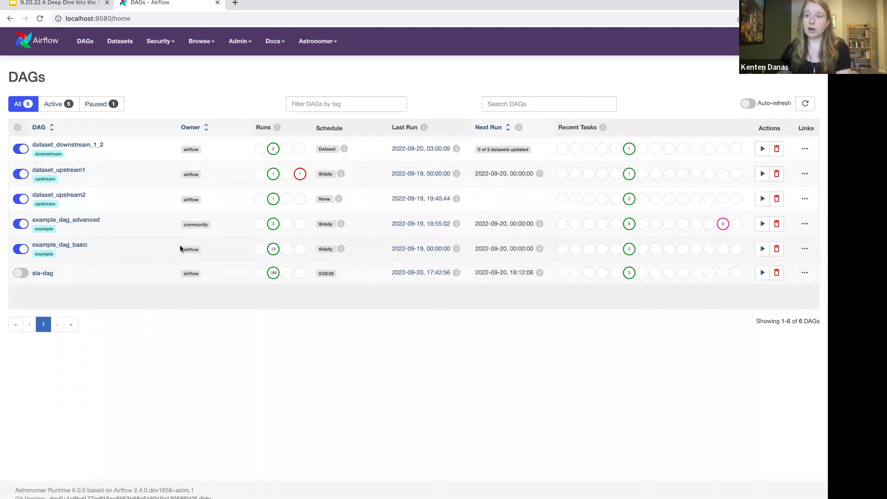
left_click(75, 248)
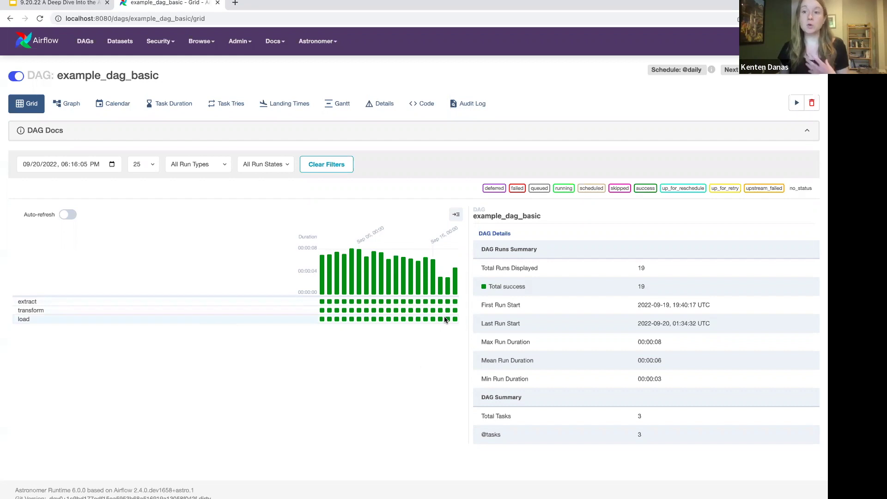
mouse_move(375, 262)
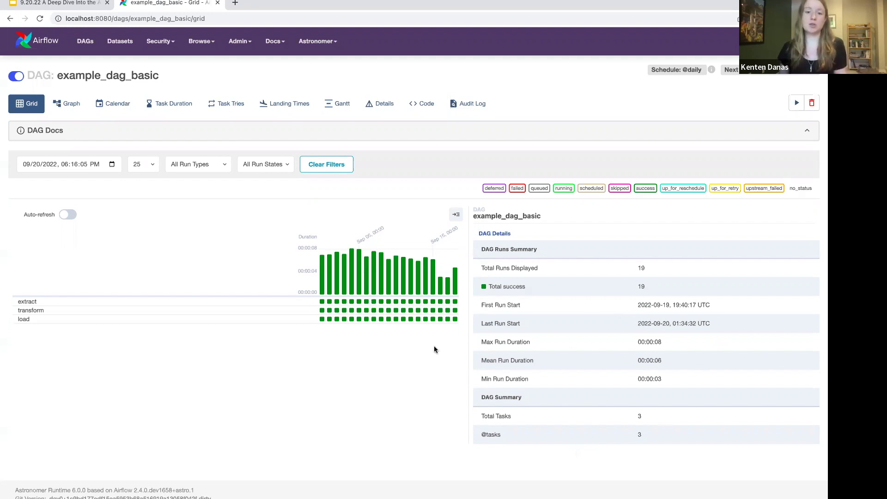
Step: Select the extract task of the scheduled 2022-09-19 run in the grid and read through its logs
left_click(456, 305)
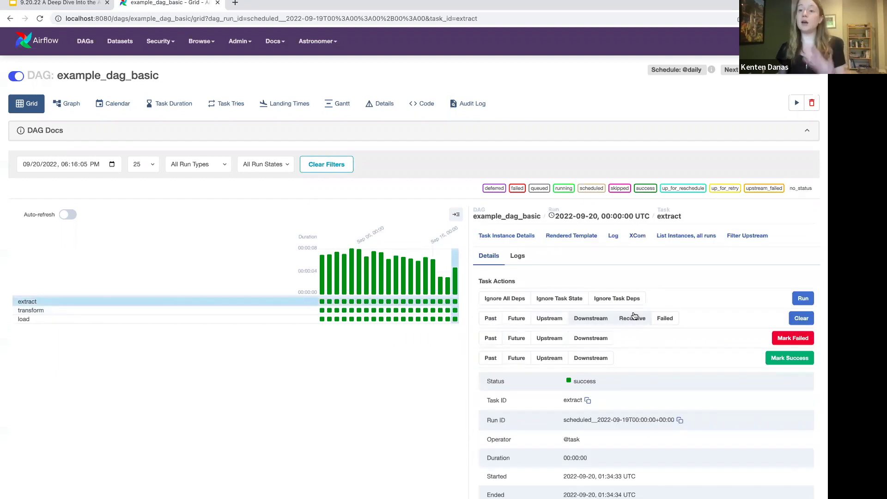
scroll(635, 313, "down", 2)
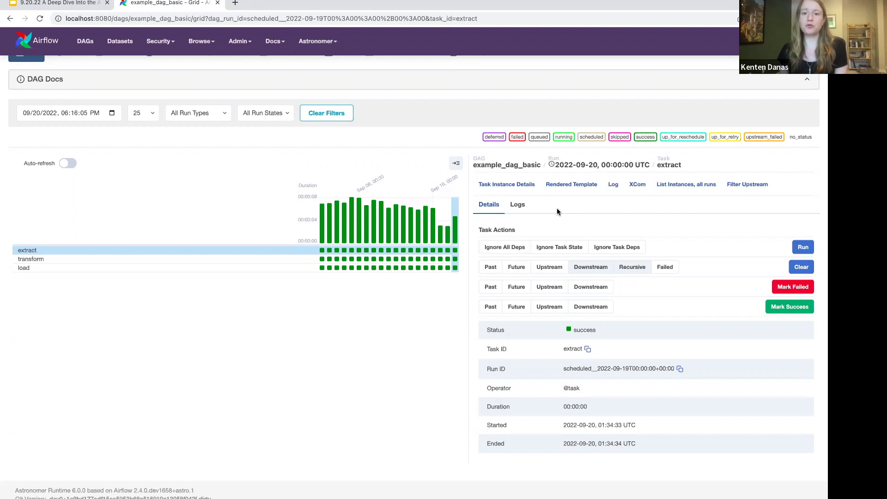
left_click(517, 206)
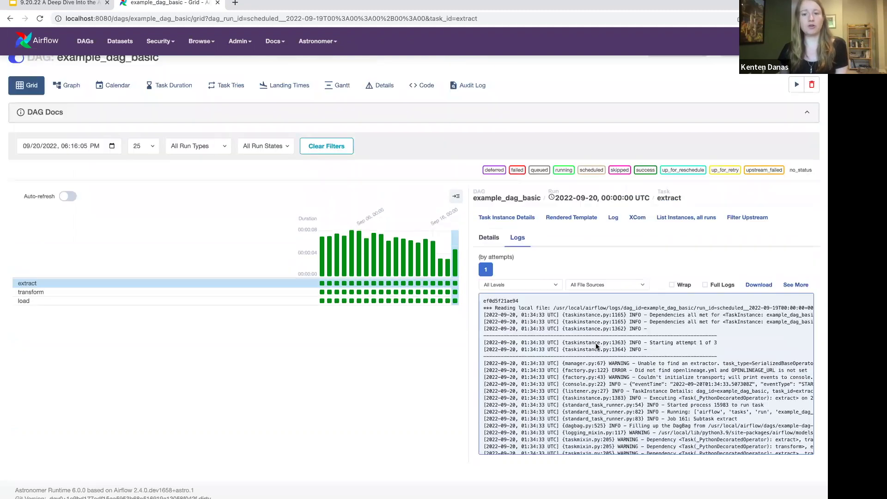
scroll(707, 377, "down", 5)
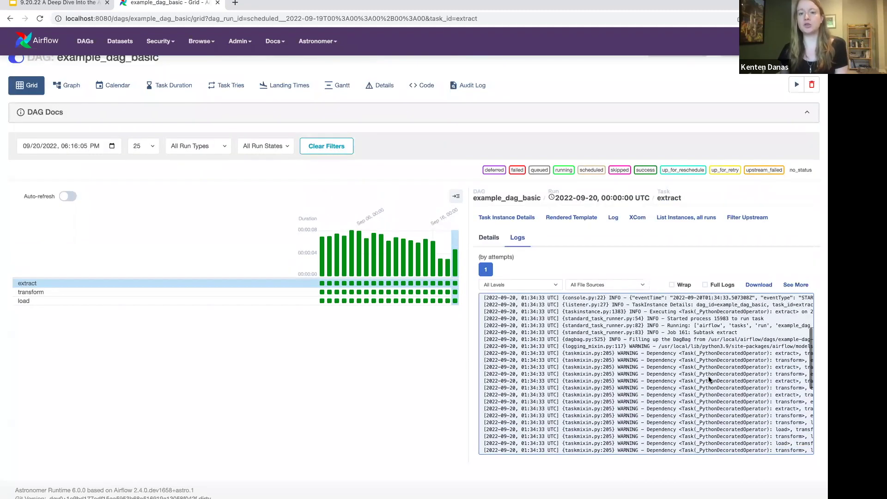
scroll(710, 375, "down", 1)
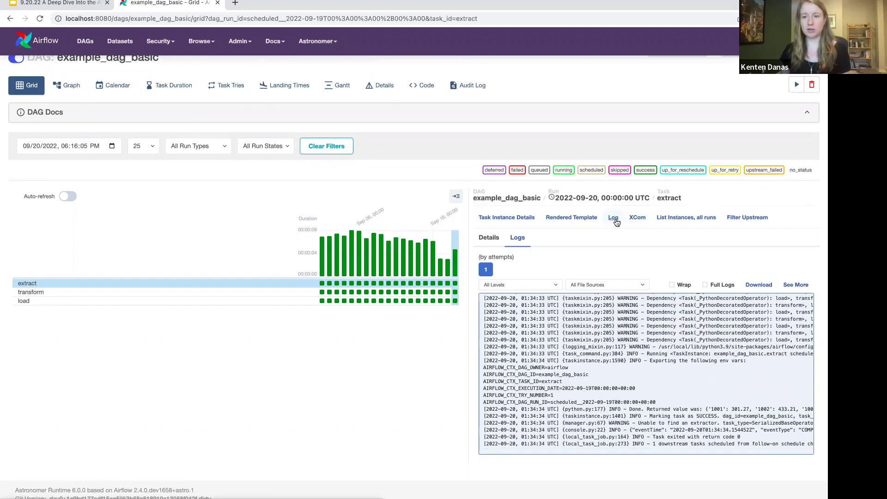
scroll(672, 380, "up", 2)
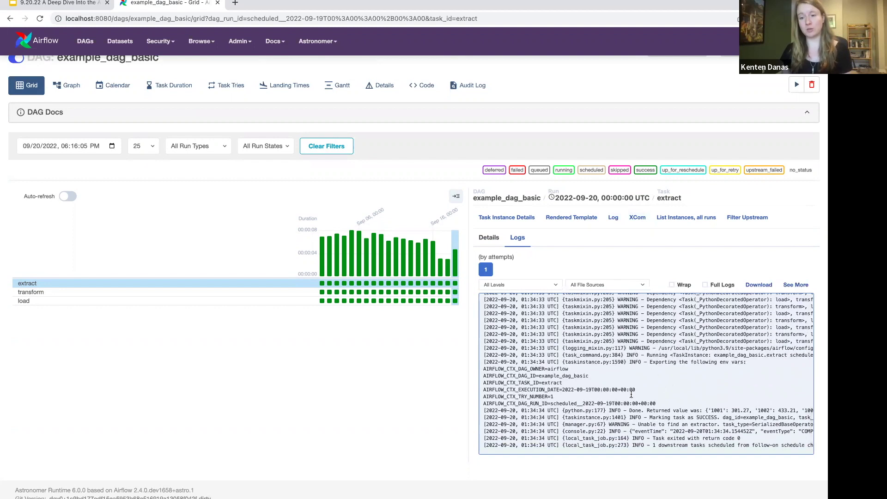
scroll(531, 365, "down", 1)
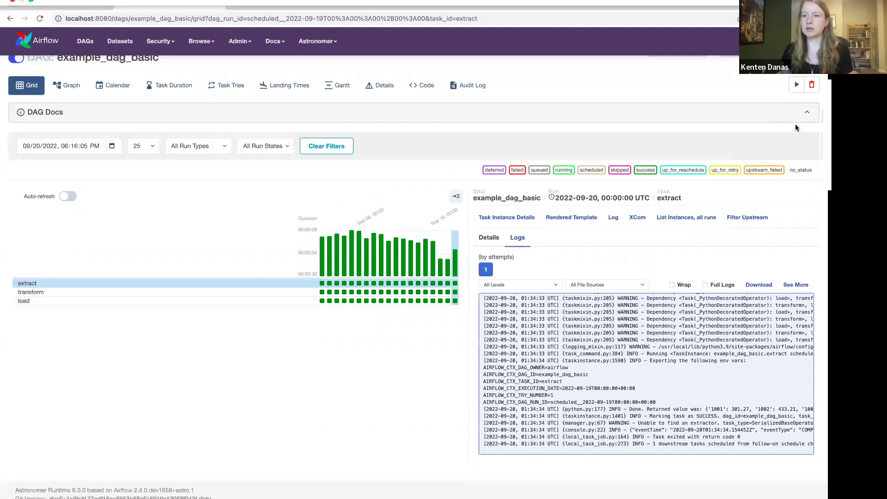
Step: Trigger a new manual run of example_dag_basic
left_click(796, 109)
left_click(765, 104)
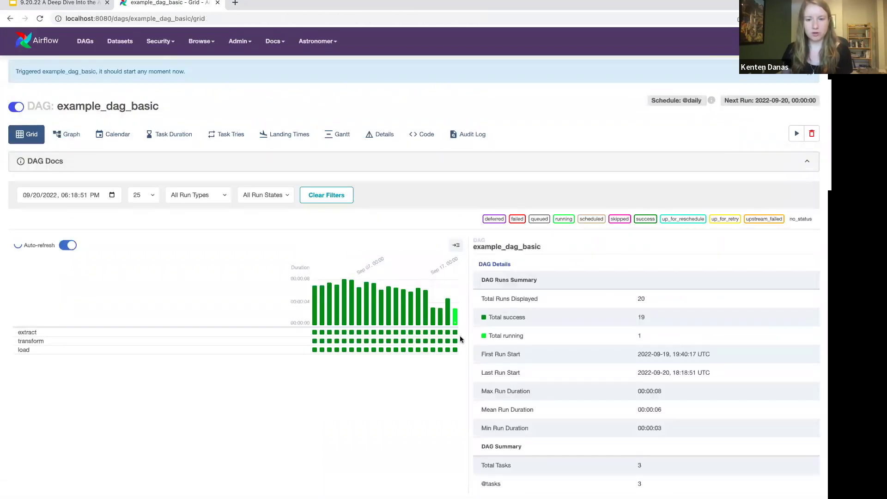
Step: Select the extract task of the manually triggered run and read through its logs
mouse_move(455, 333)
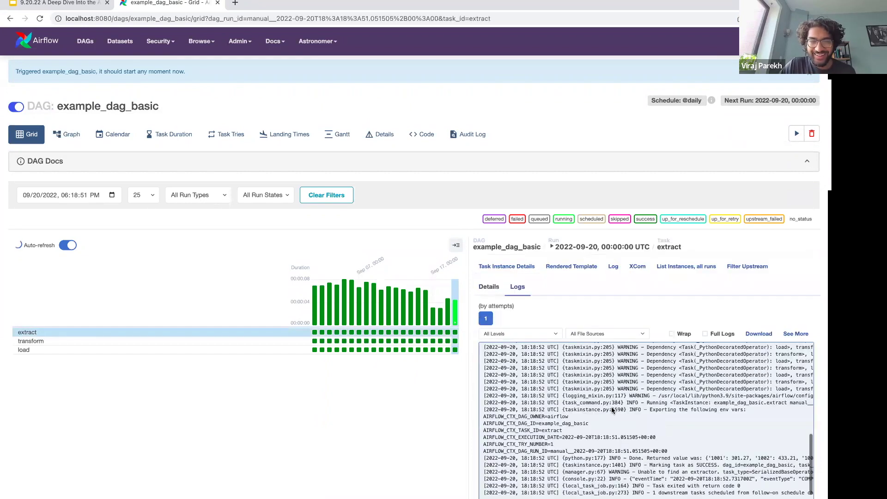
scroll(611, 406, "down", 2)
scroll(619, 362, "up", 1)
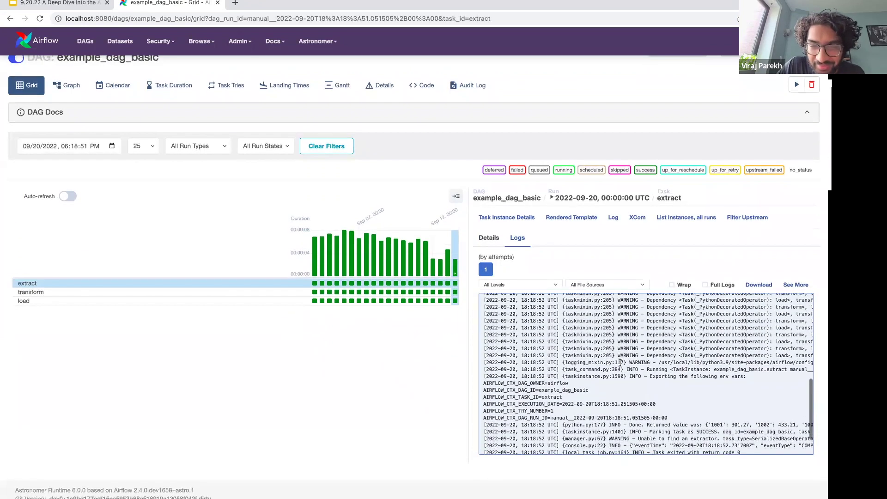
scroll(637, 362, "down", 1)
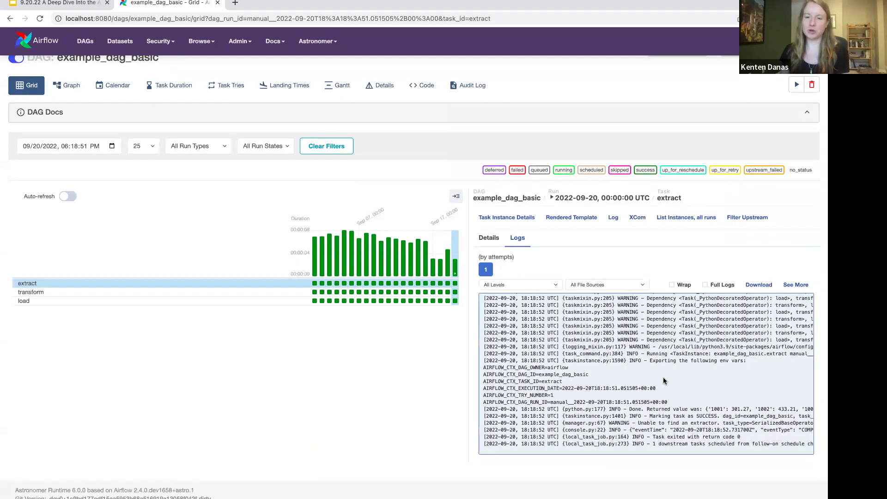
scroll(621, 364, "up", 1)
scroll(621, 365, "up", 15)
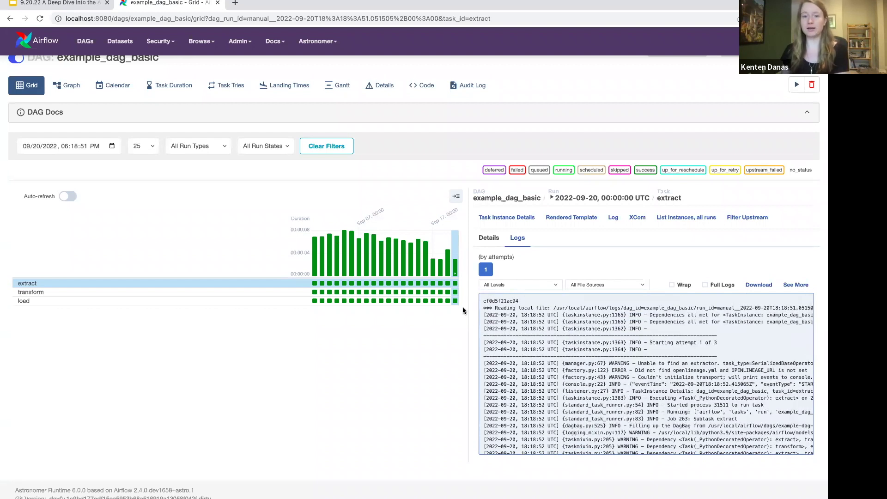
scroll(719, 410, "down", 5)
scroll(719, 409, "down", 5)
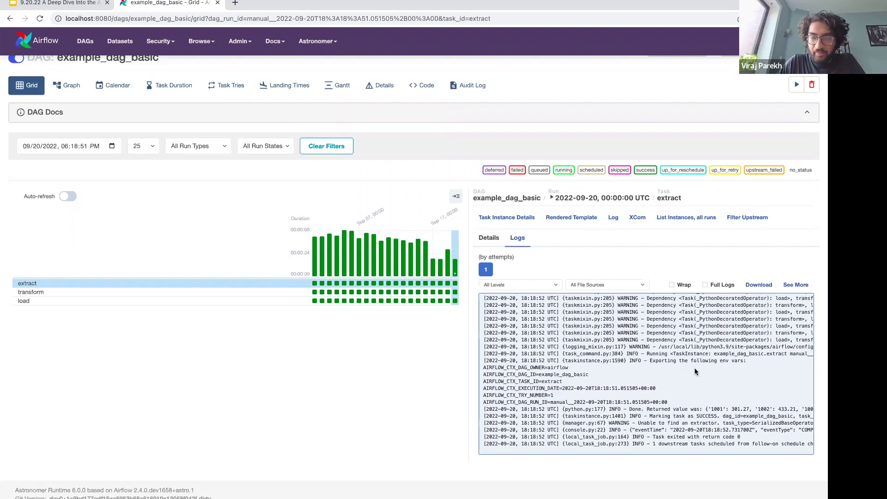
scroll(695, 371, "up", 10)
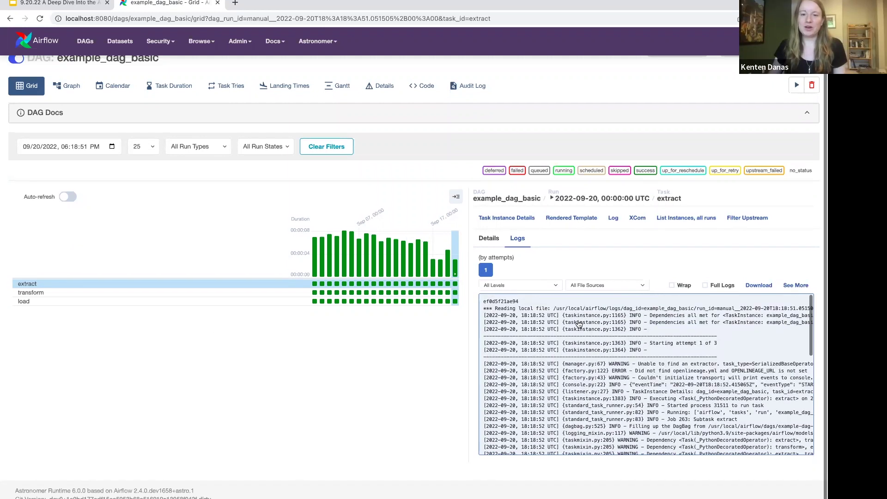
Step: Switch the manual run's extract task from its logs to its details and review the available task actions
scroll(578, 324, "up", 2)
left_click(489, 286)
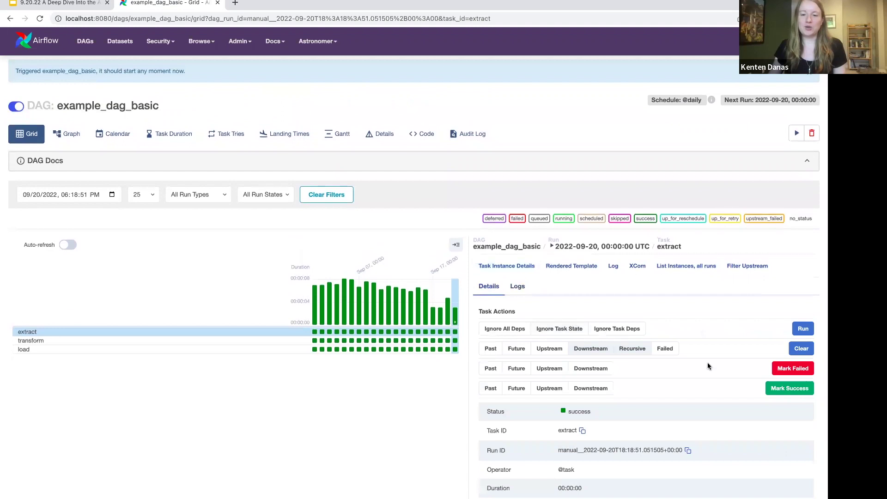
scroll(708, 362, "down", 2)
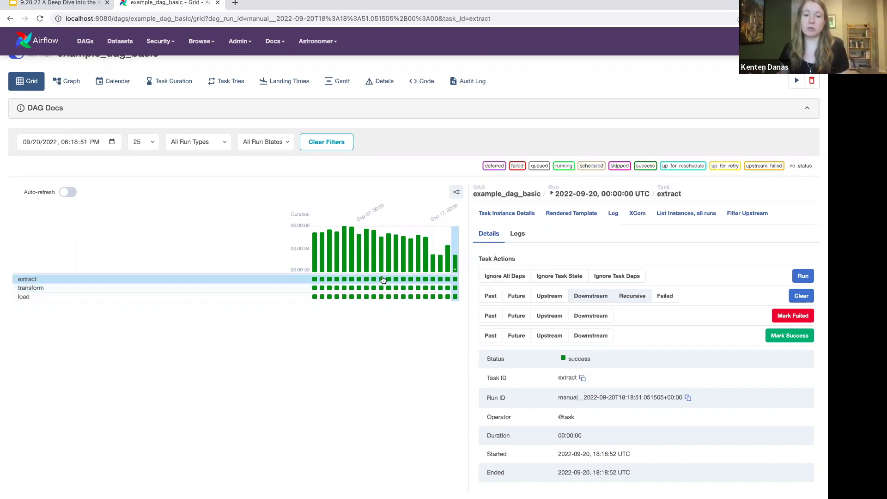
Step: Clear the transform task instance of the scheduled 2022-09-18 run together with its downstream load task, with the Downstream and Recursive options on
left_click(440, 288)
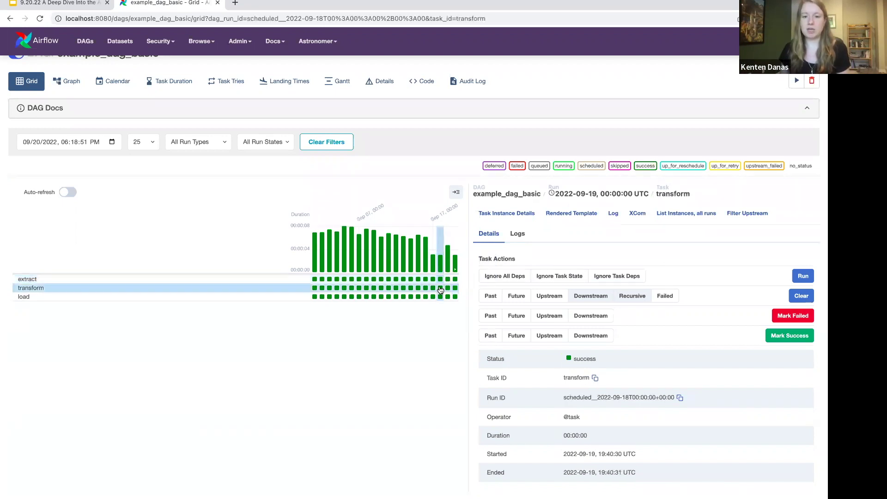
left_click(804, 296)
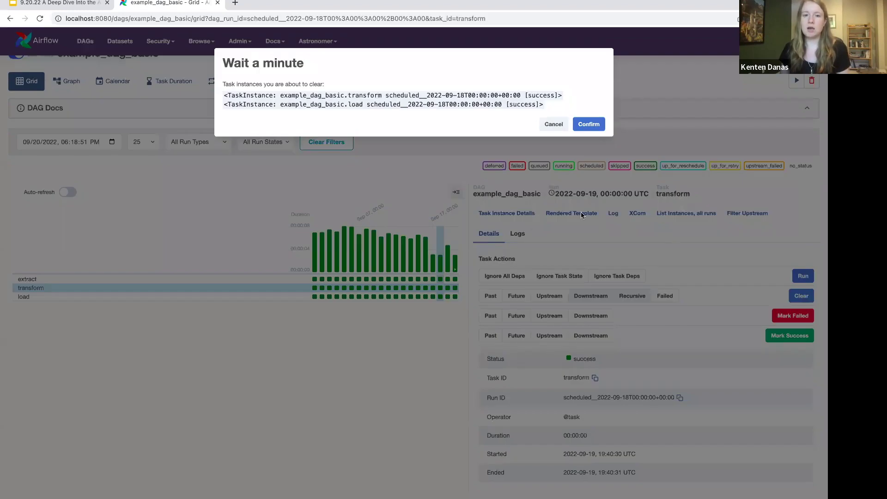
left_click(553, 125)
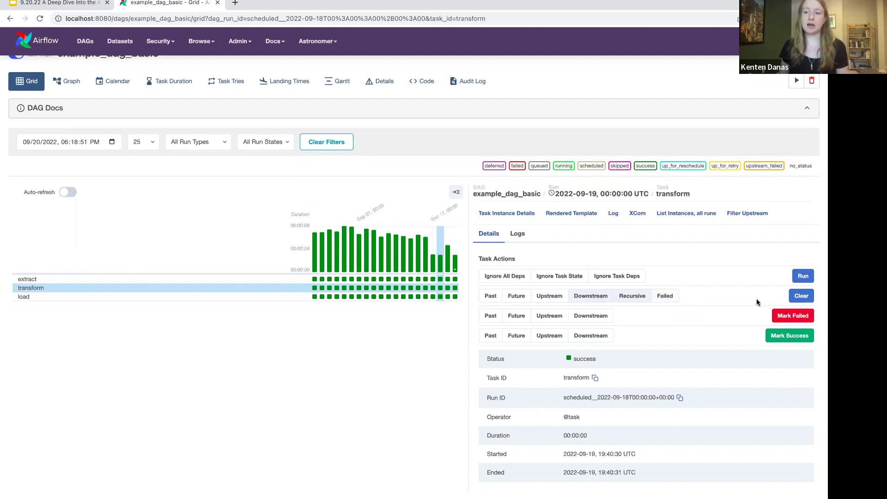
left_click(801, 297)
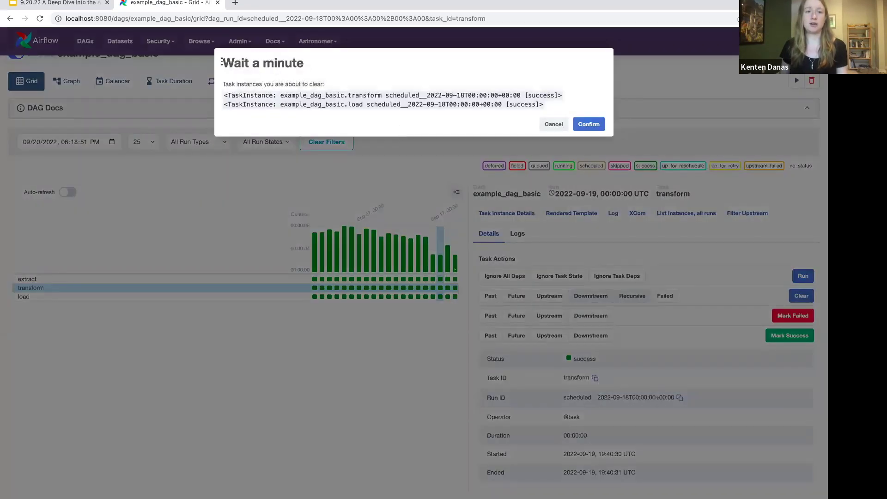
left_click_drag(222, 62, 317, 66)
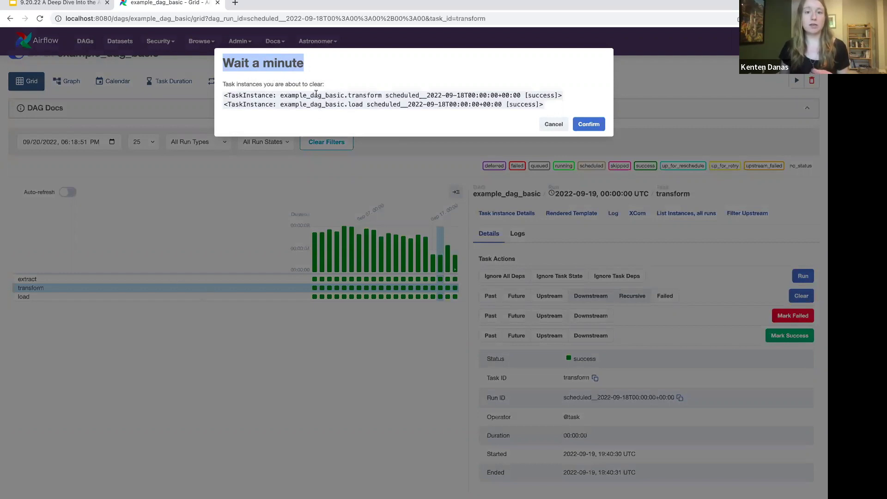
left_click(591, 125)
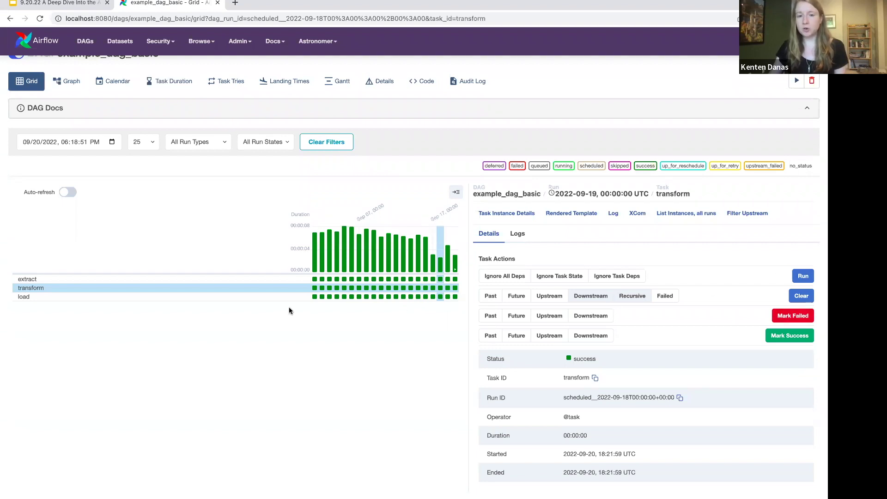
scroll(289, 307, "up", 2)
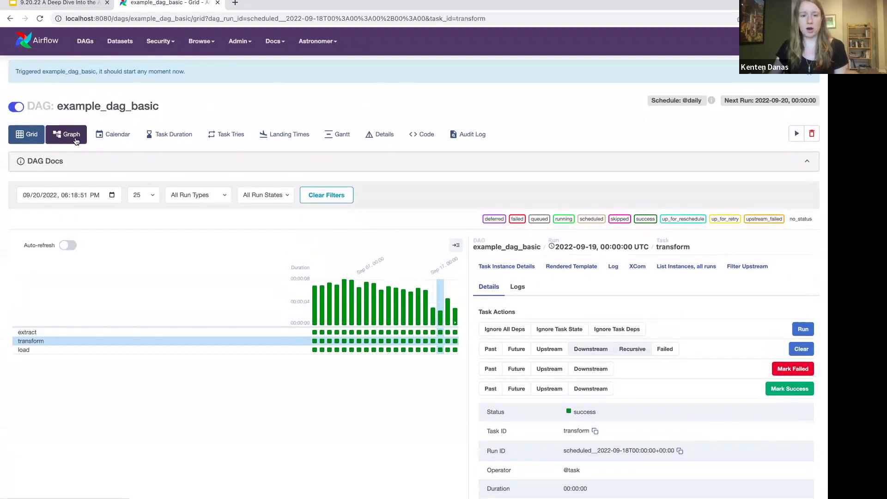
mouse_move(441, 343)
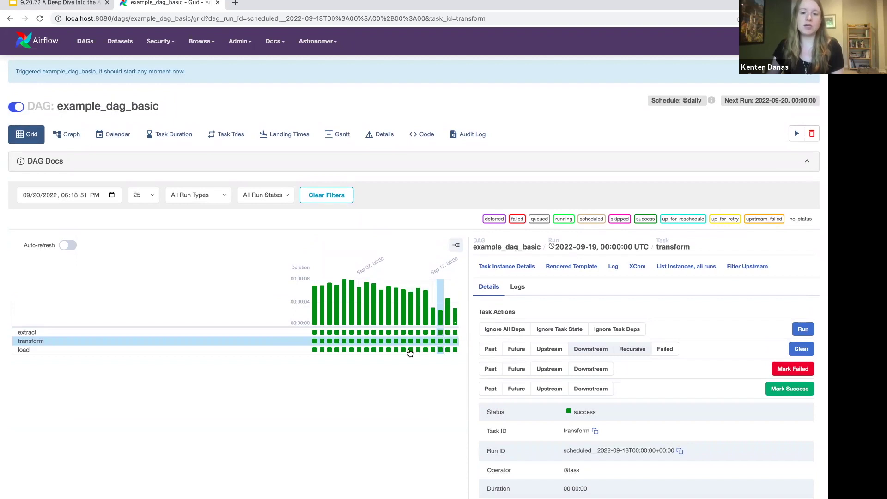
Step: Show example_dag_basic as a graph, review the task actions available for its load task, and close them
mouse_move(410, 350)
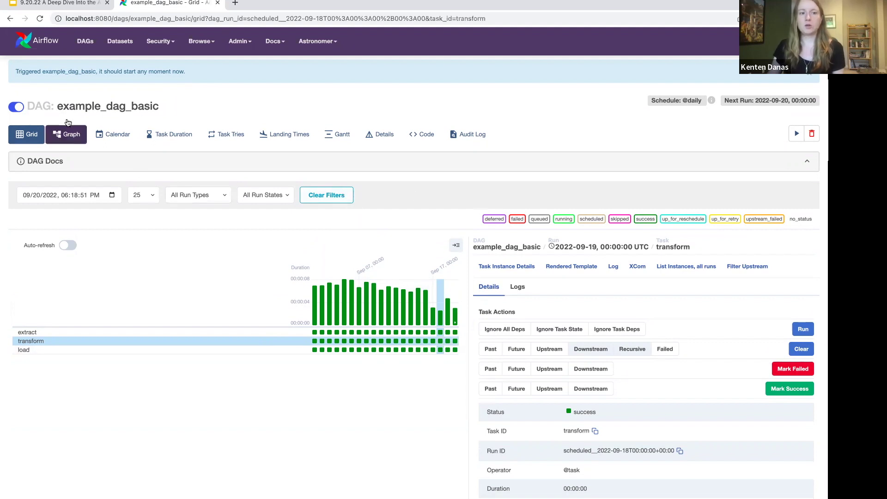
left_click(70, 134)
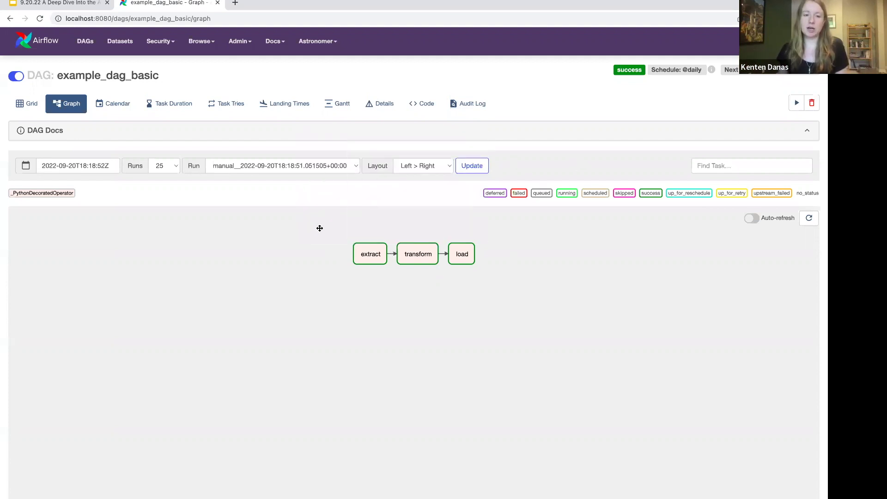
left_click(458, 255)
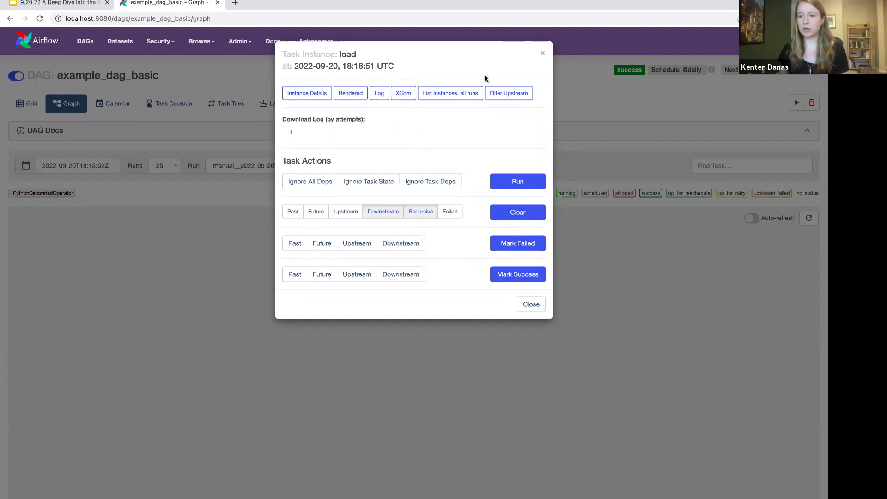
left_click(543, 54)
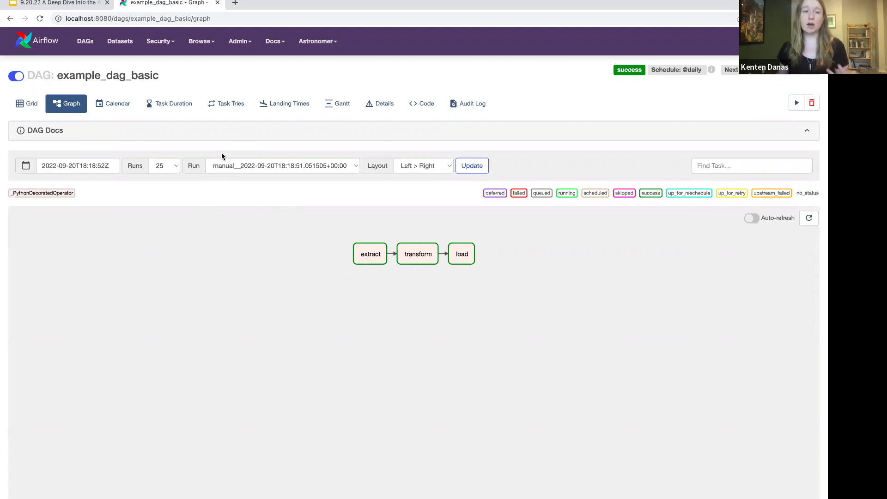
Step: Open the list of task instances across all DAGs and look over its entries
mouse_move(212, 45)
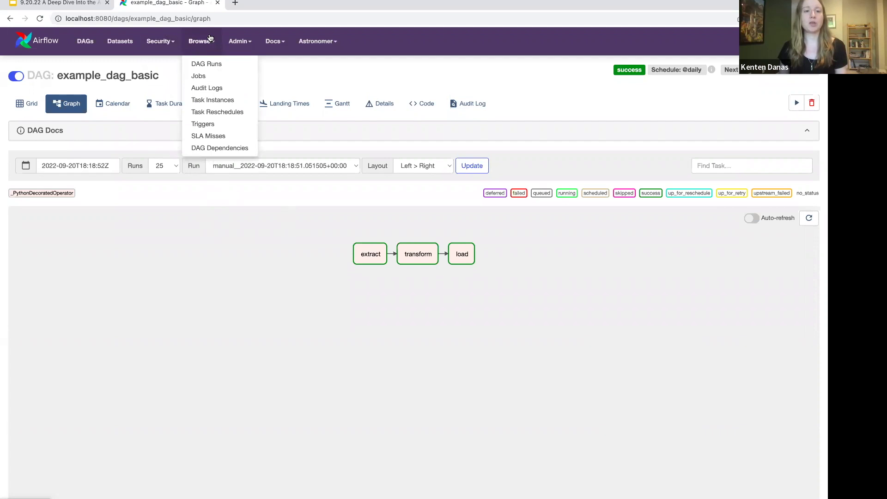
left_click(227, 103)
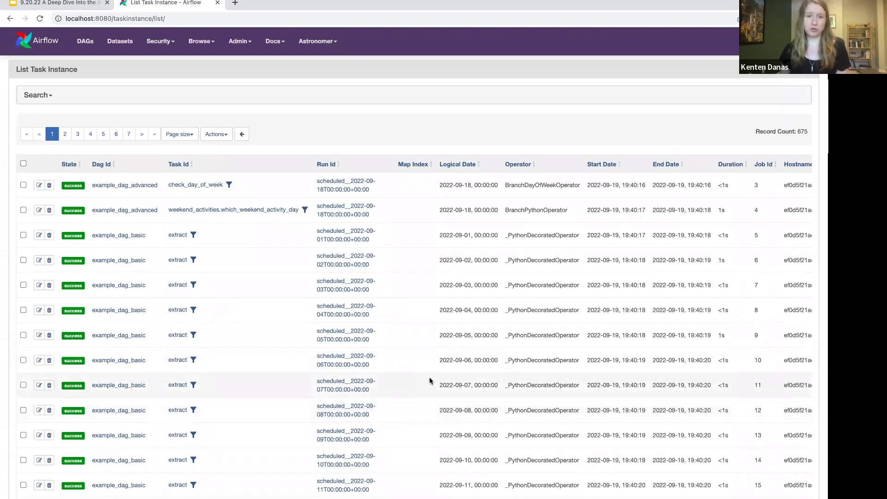
scroll(430, 380, "down", 1)
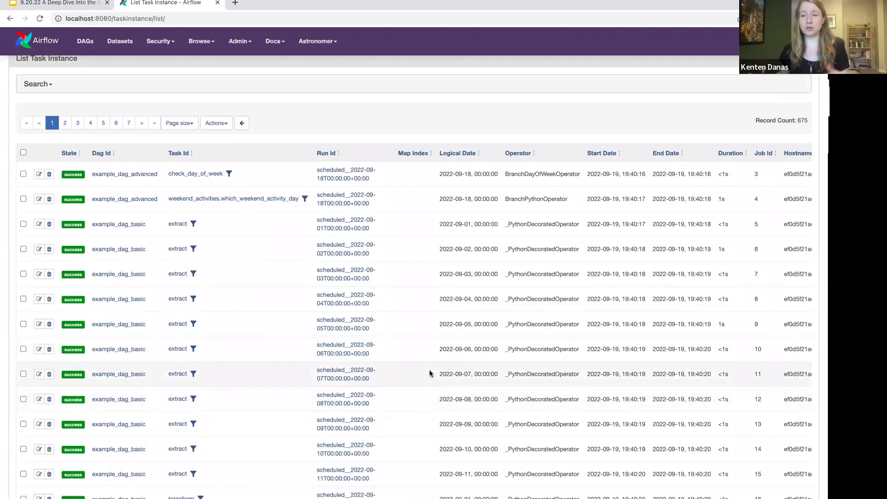
scroll(459, 386, "up", 1)
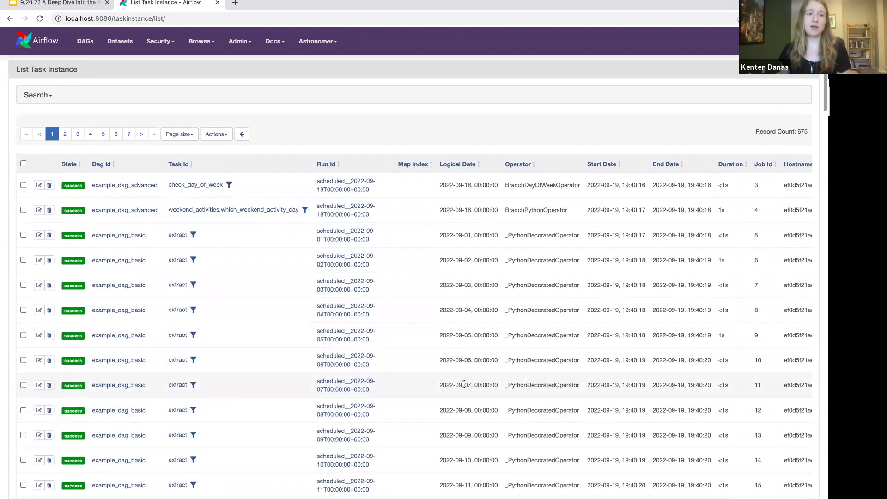
Step: Expand the task instance search options, select all listed instances and review the bulk actions without applying any
left_click(54, 96)
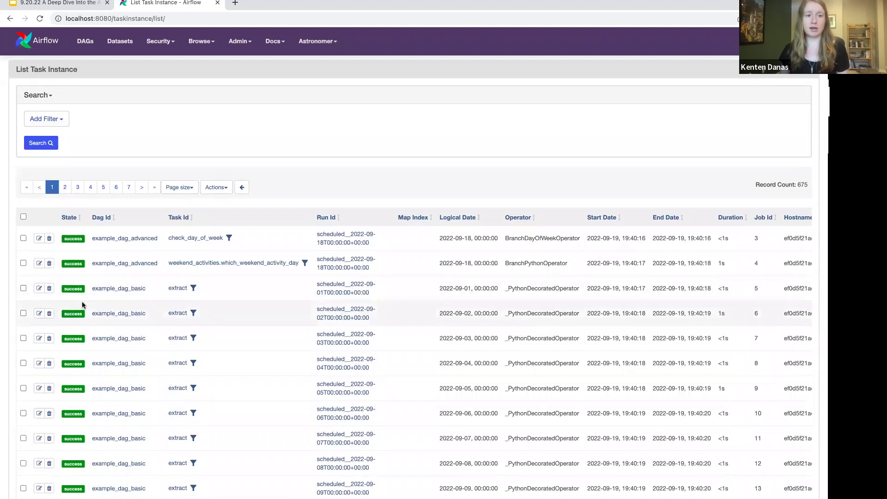
left_click(23, 217)
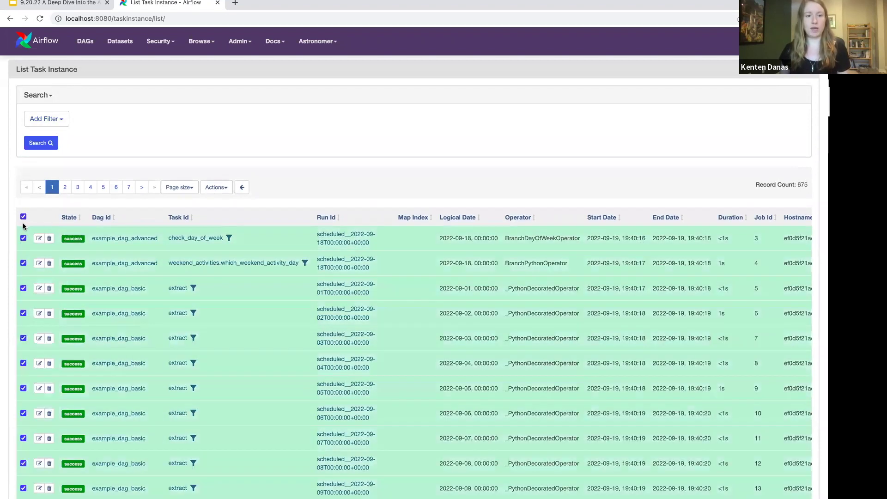
left_click(221, 188)
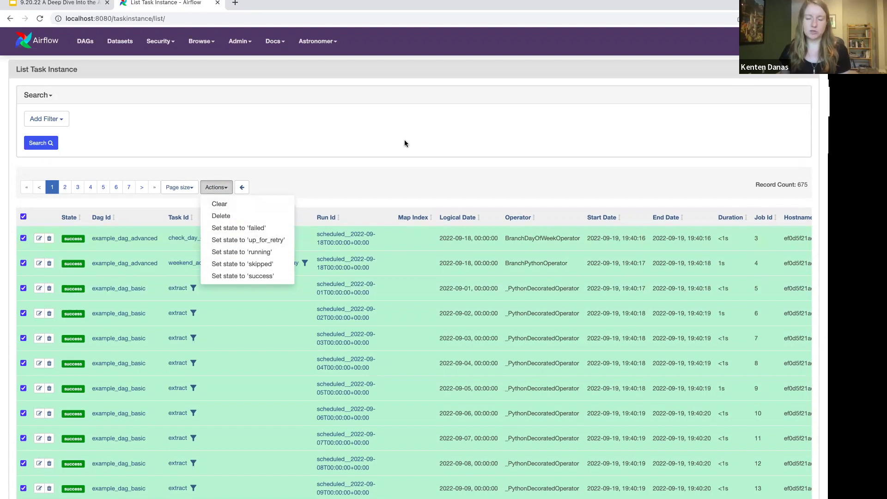
left_click(443, 262)
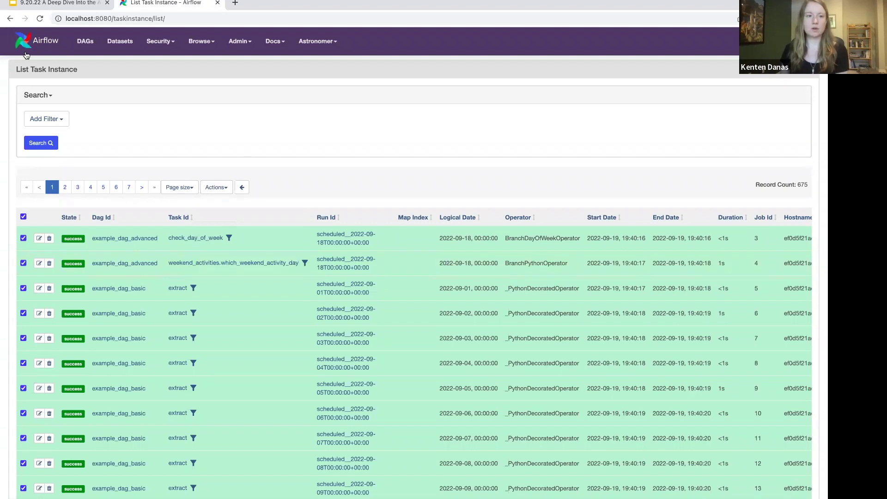
Step: Return to the DAG list and inspect the daily past and planned runs in example_dag_basic's calendar view
left_click(86, 42)
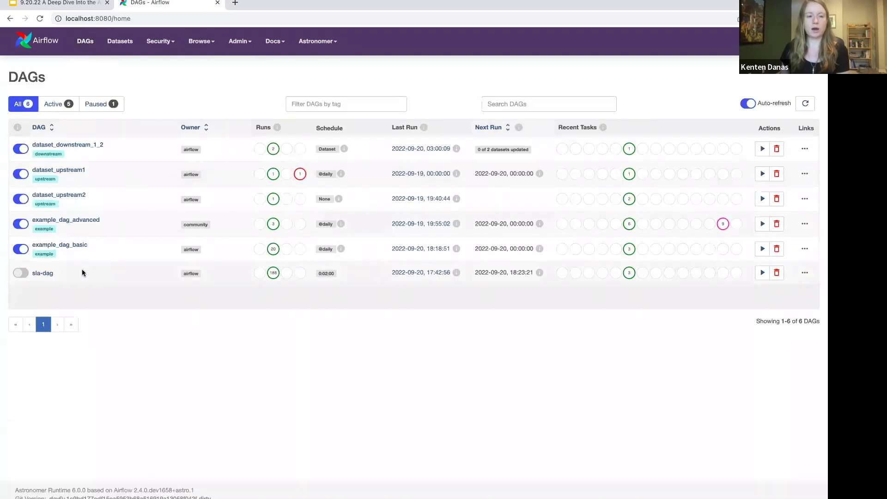
left_click(73, 244)
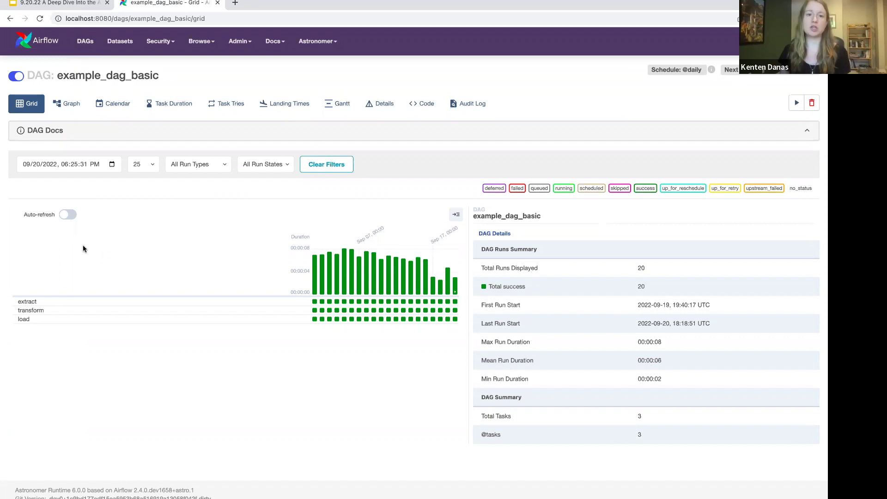
left_click(117, 107)
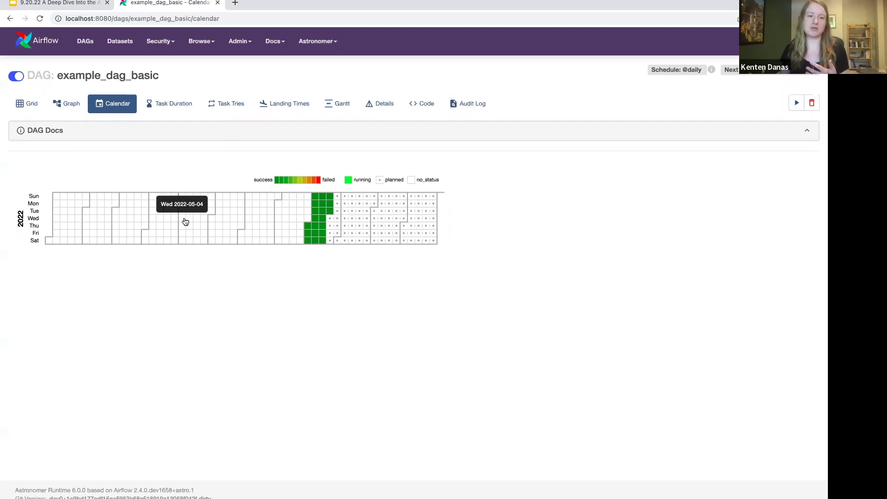
mouse_move(329, 234)
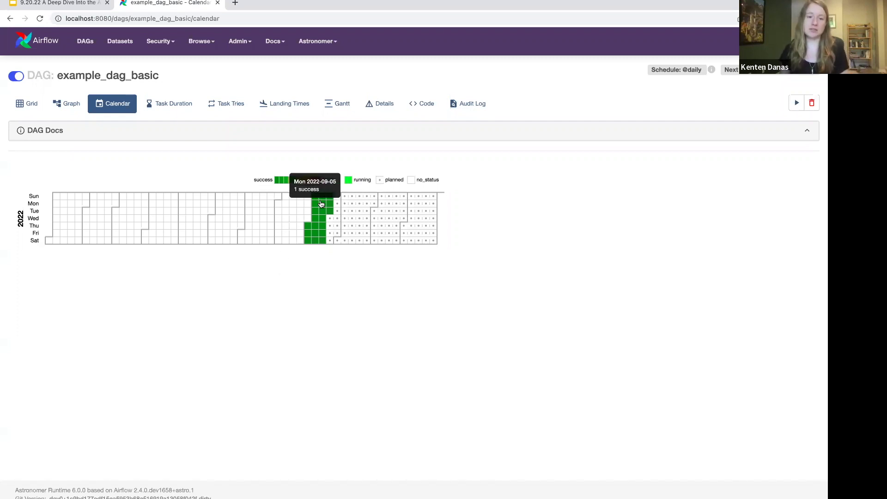
mouse_move(337, 214)
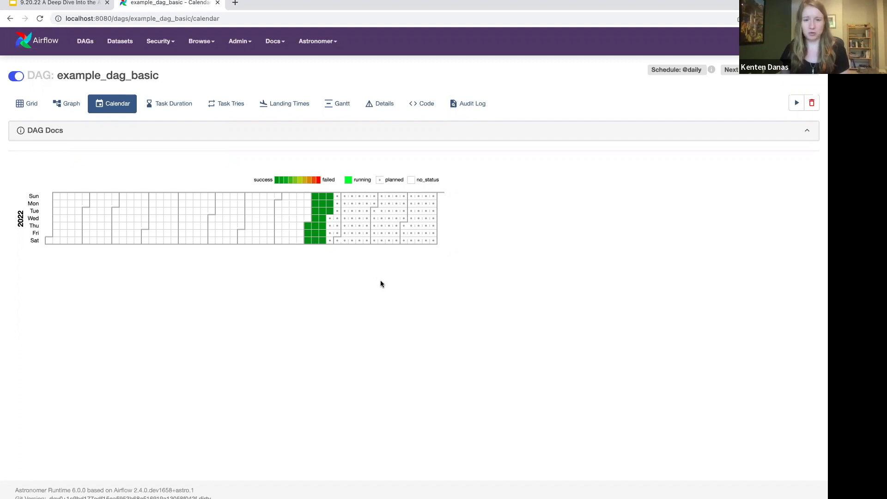
mouse_move(354, 199)
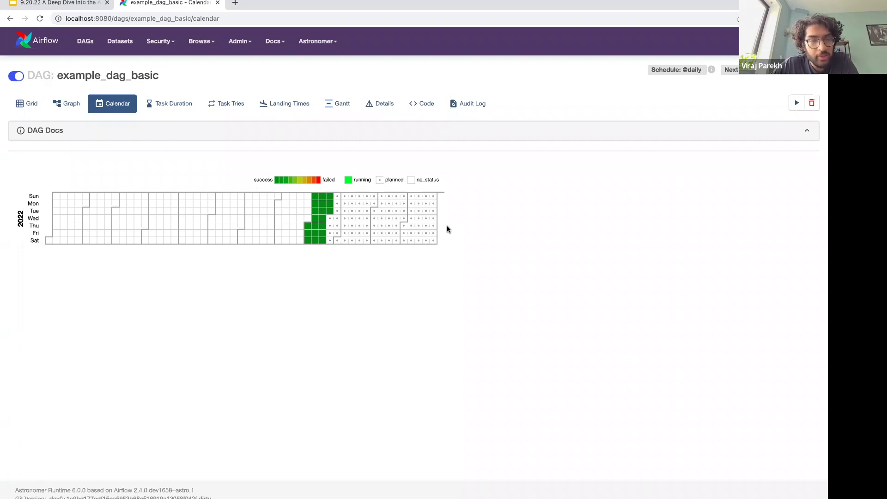
Step: Open the grid of runs up to 2022-09-13 from the calendar, and return to the calendar
left_click(320, 210)
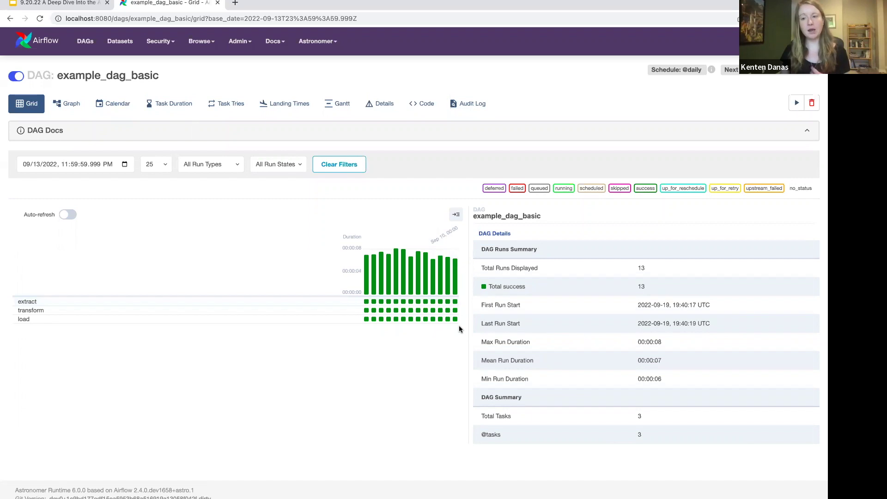
left_click(119, 104)
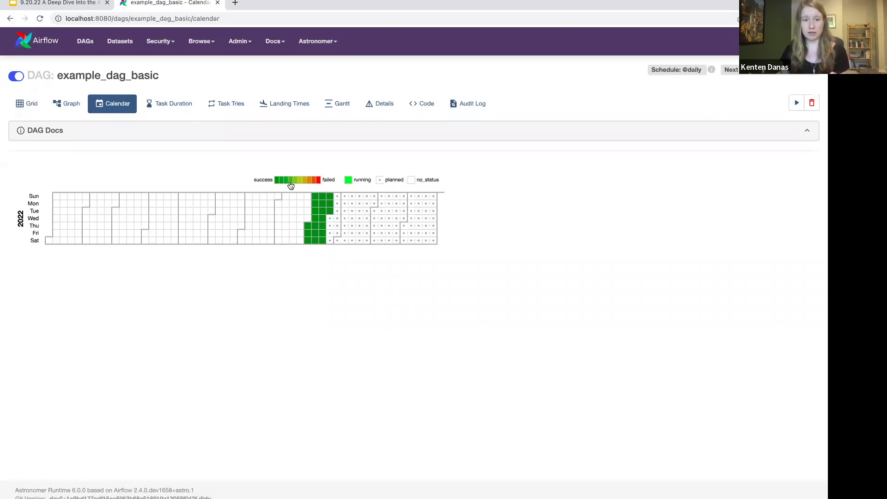
Step: Open the grid for 2022-09-19 from the calendar and select the transform task of the scheduled 2022-09-19 run
mouse_move(333, 215)
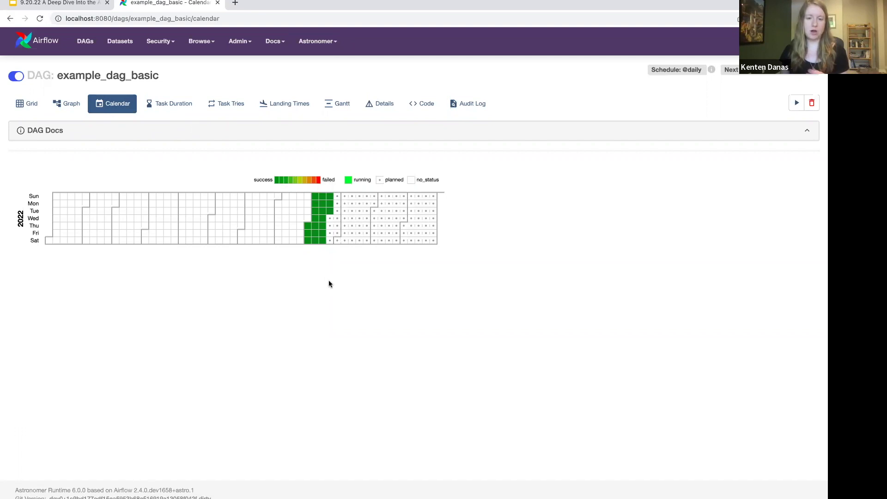
left_click(330, 205)
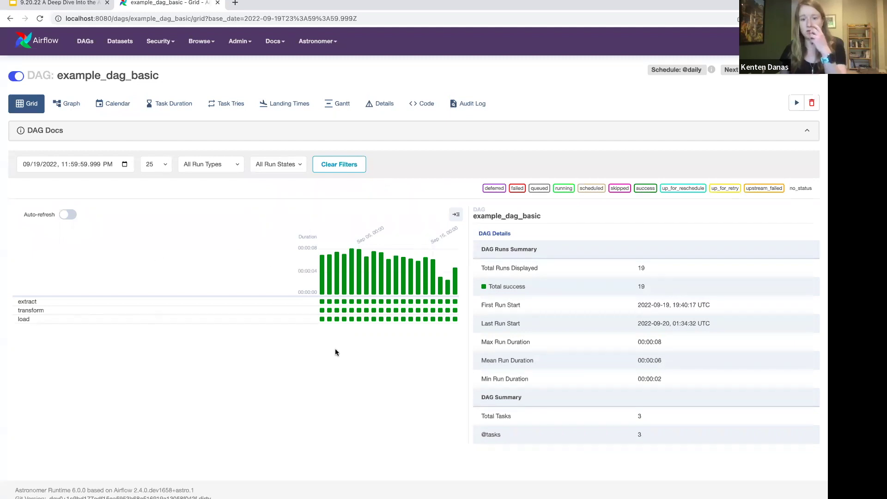
left_click(455, 311)
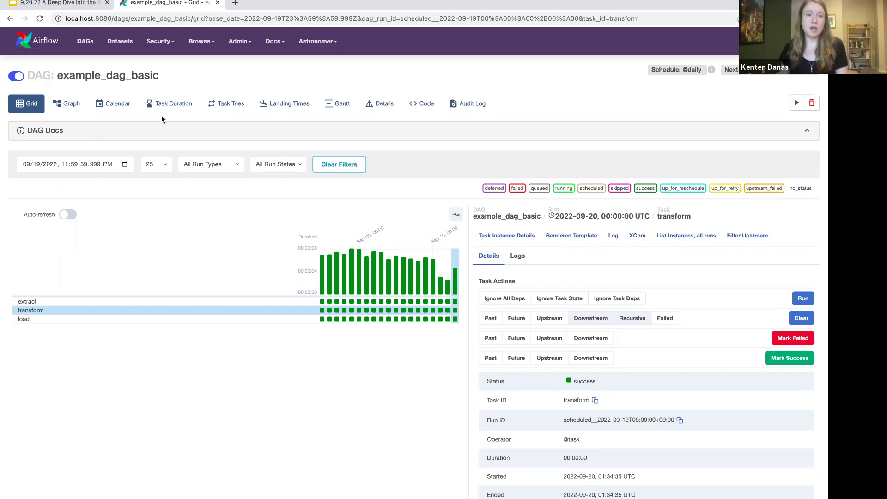
Step: Open the list of pools, view the form for adding a new pool, and return to the list without saving
mouse_move(240, 44)
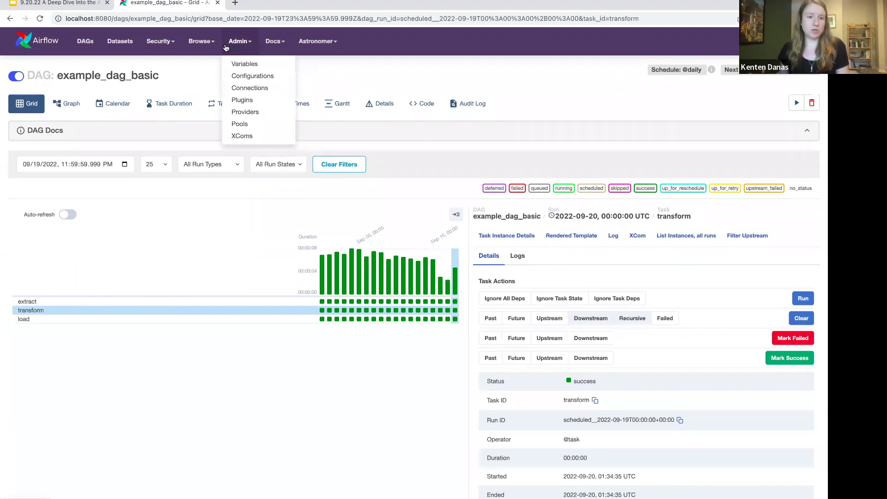
mouse_move(187, 43)
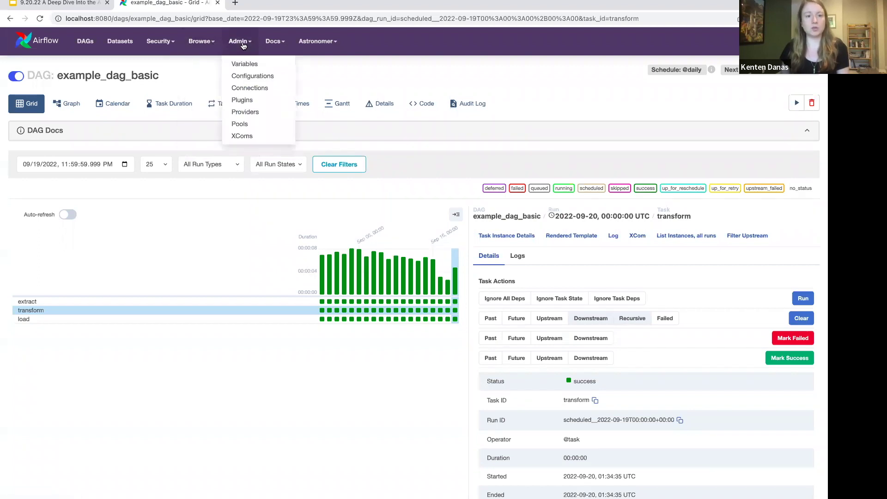
left_click(240, 125)
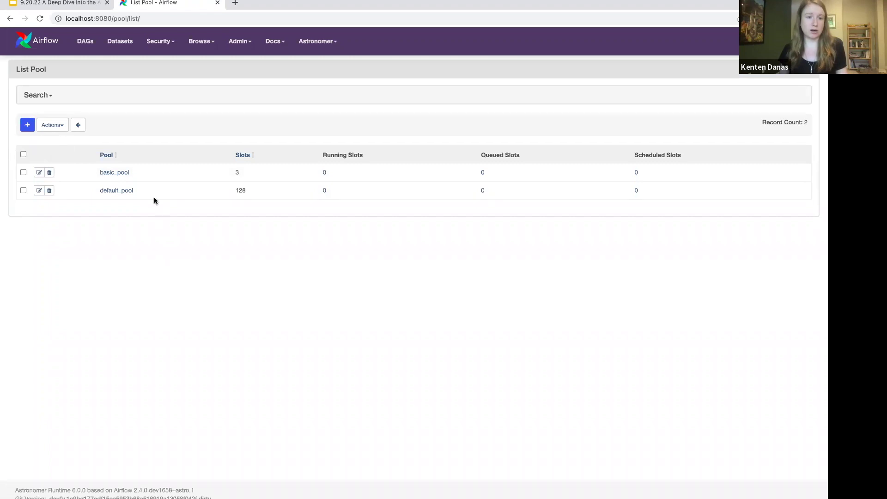
left_click(28, 125)
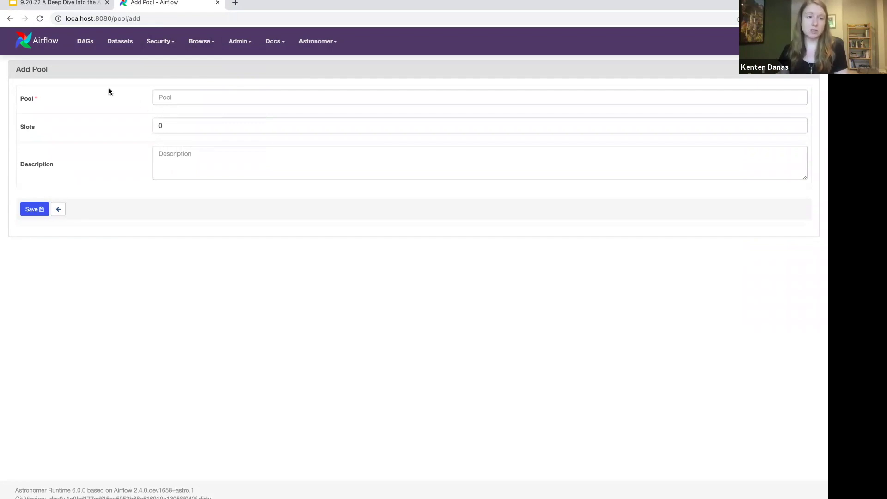
left_click(58, 209)
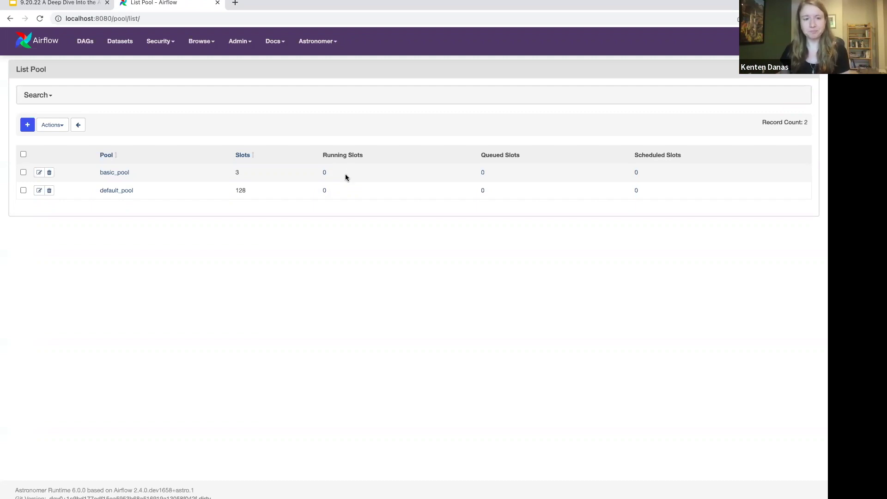
Step: Open the list of SLA misses and look through its recorded entries and the other browsing options
left_click(245, 48)
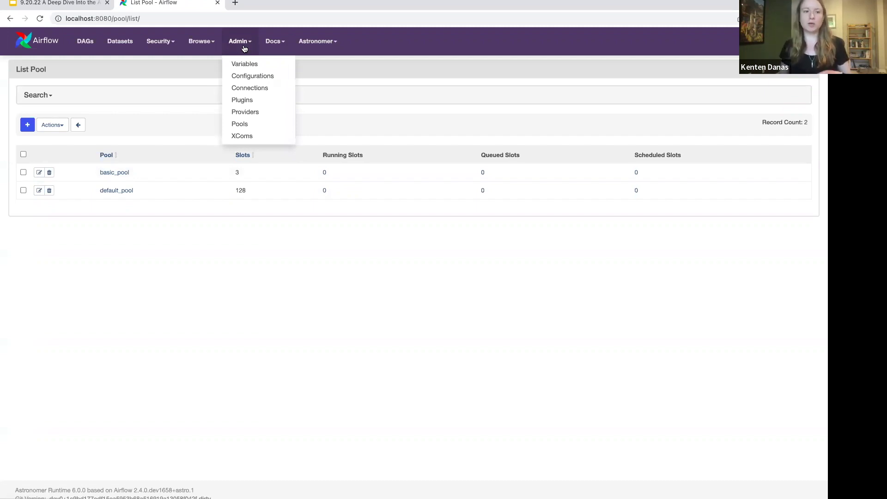
left_click(194, 42)
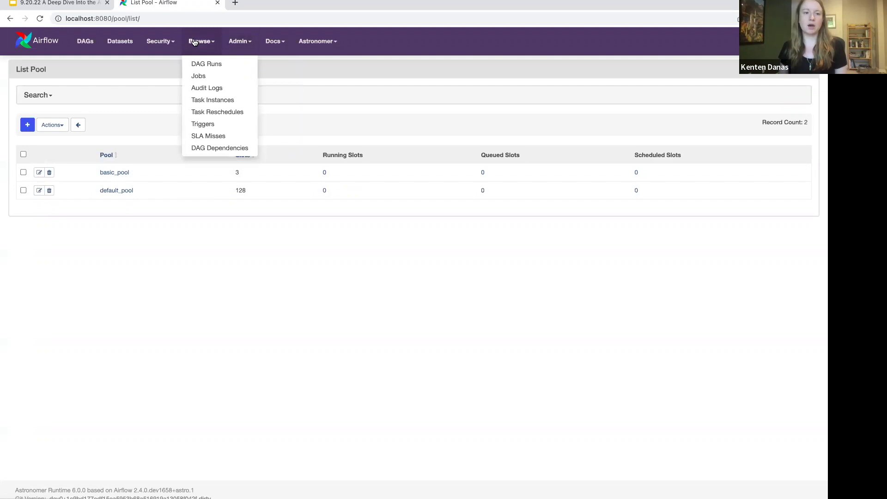
left_click(214, 138)
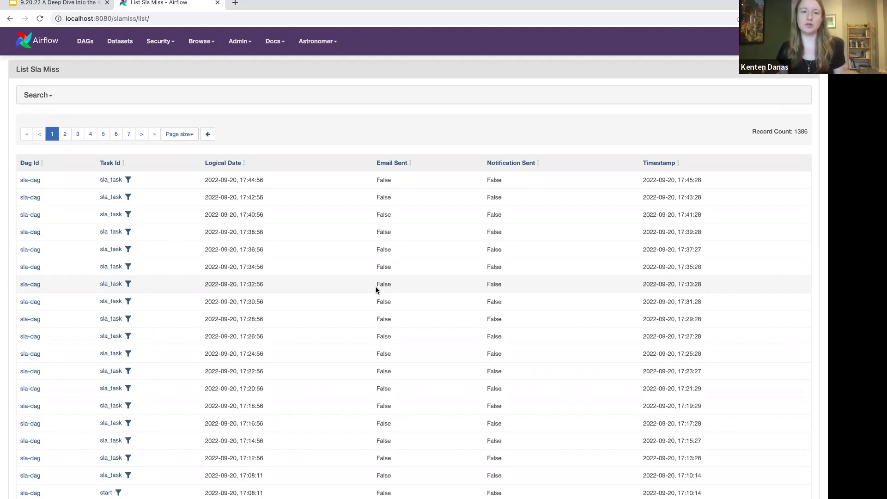
left_click(201, 42)
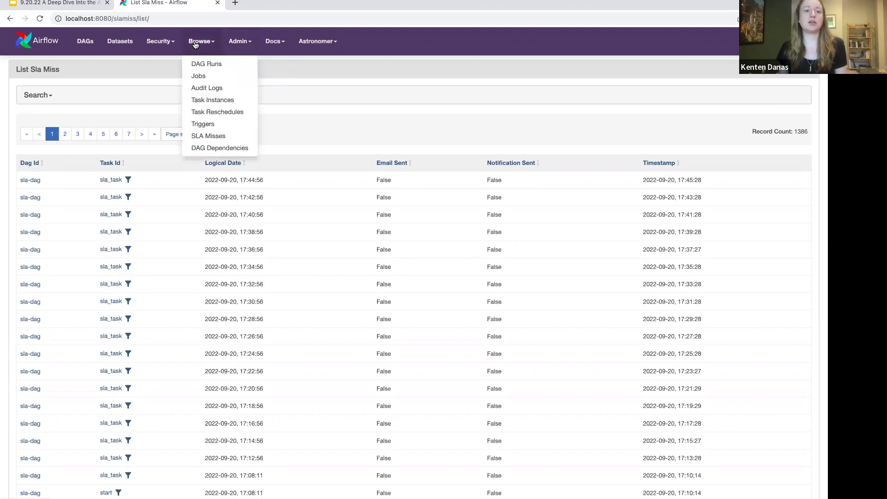
left_click(320, 237)
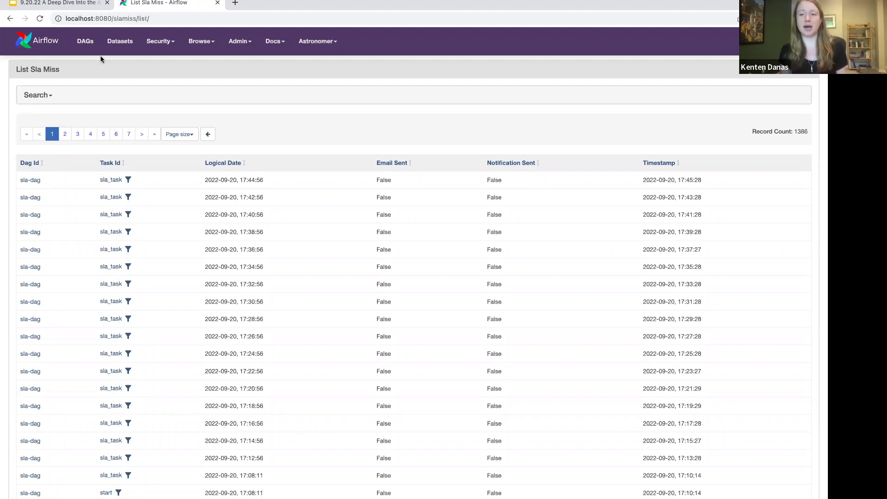
Step: Return to the DAG list and open the grid view of sla-dag
left_click(85, 41)
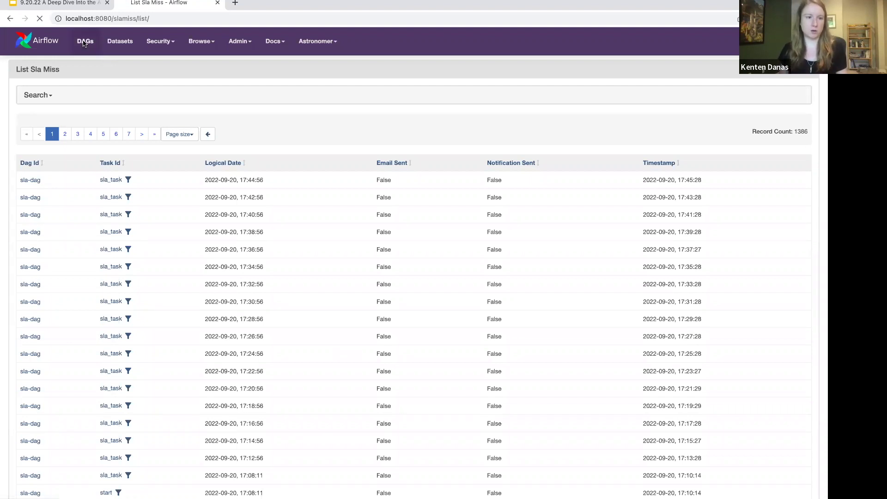
left_click(46, 277)
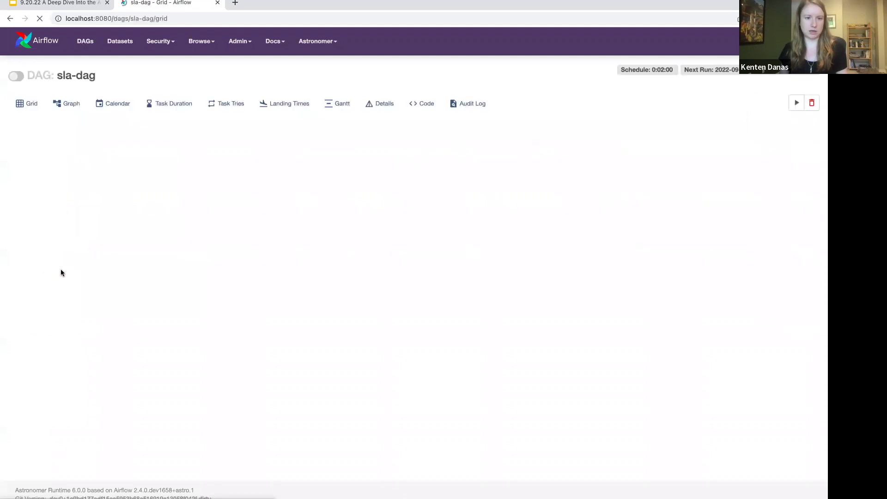
Step: Open the source code of sla-dag and highlight the SLA setting of the start task
left_click(407, 106)
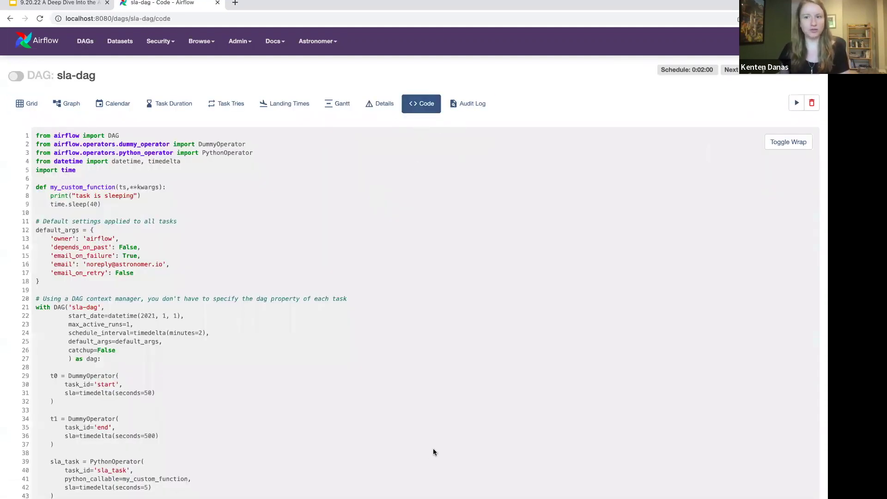
scroll(212, 413, "down", 3)
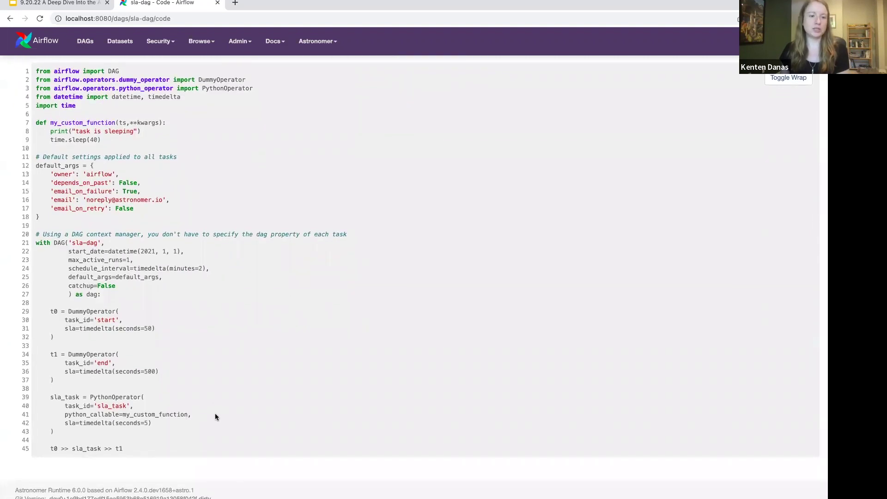
scroll(215, 417, "up", 1)
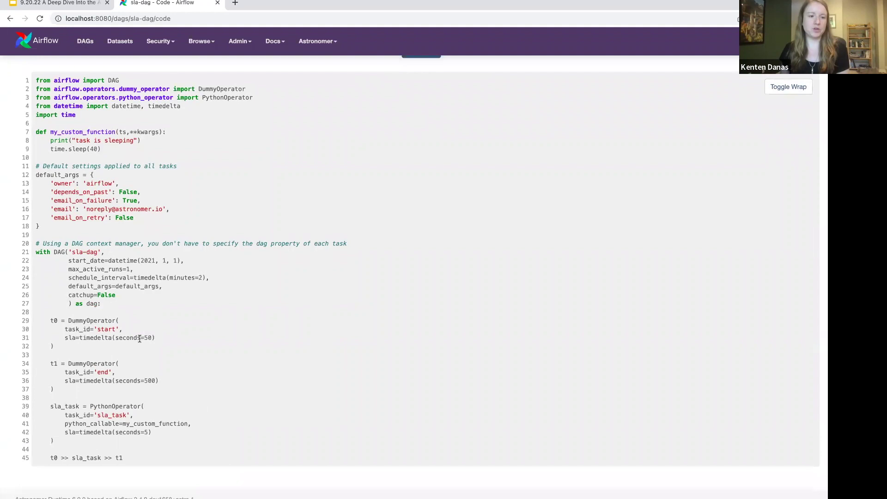
left_click_drag(160, 338, 36, 337)
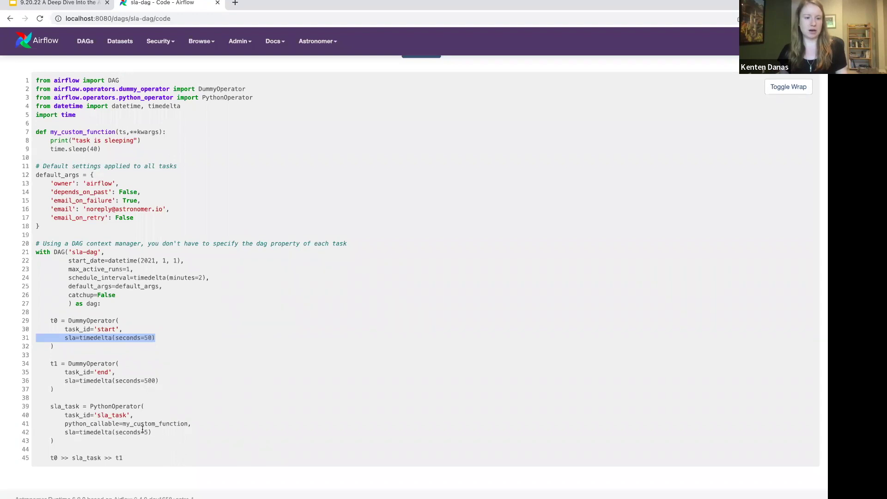
Step: Examine sla_task's definition in the code, highlighting its SLA of 5 seconds and the my_custom_function code it calls
left_click(178, 437)
left_click_drag(75, 446, 41, 406)
left_click_drag(148, 432, 117, 431)
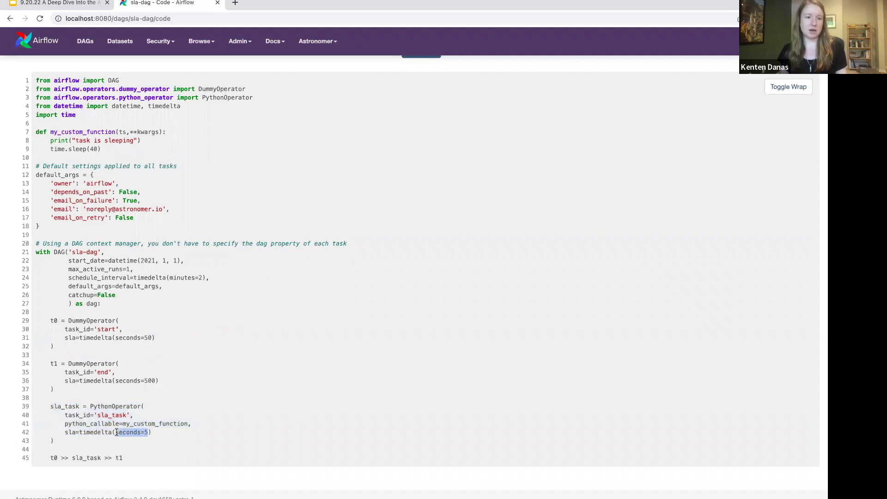
left_click_drag(35, 132, 168, 157)
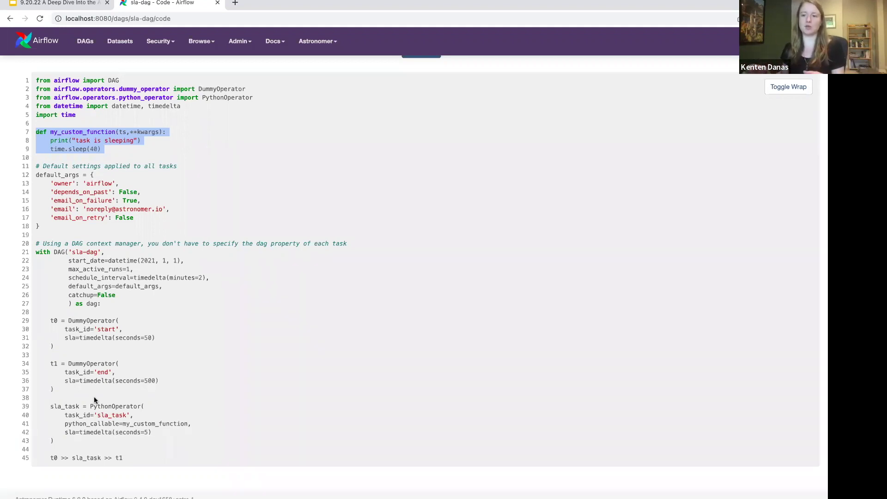
left_click_drag(100, 437, 43, 407)
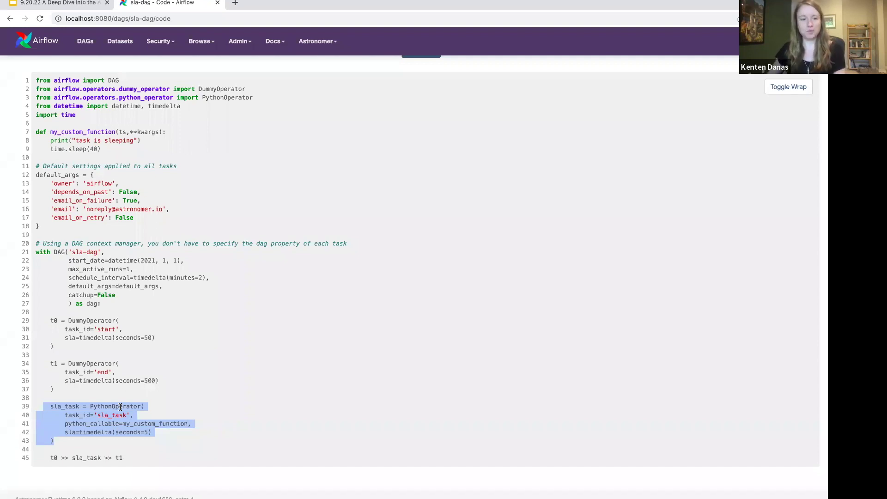
left_click(155, 477)
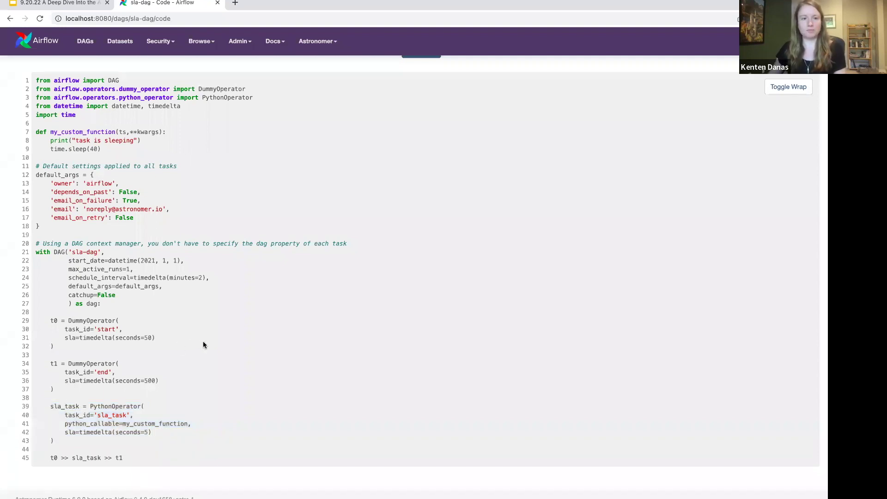
scroll(203, 345, "up", 2)
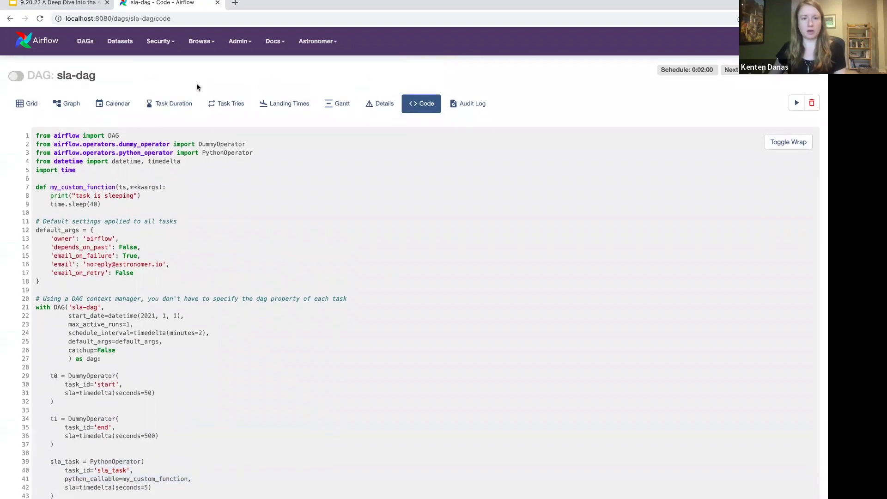
left_click(203, 45)
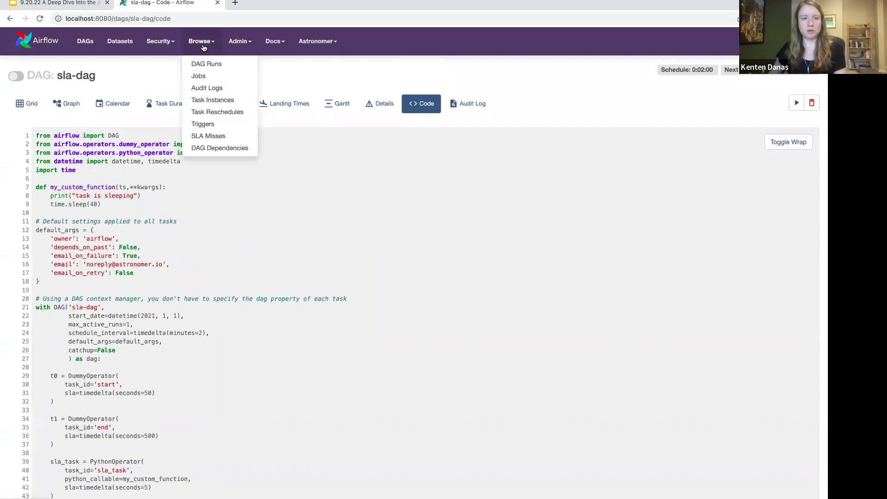
left_click(203, 48)
left_click(197, 42)
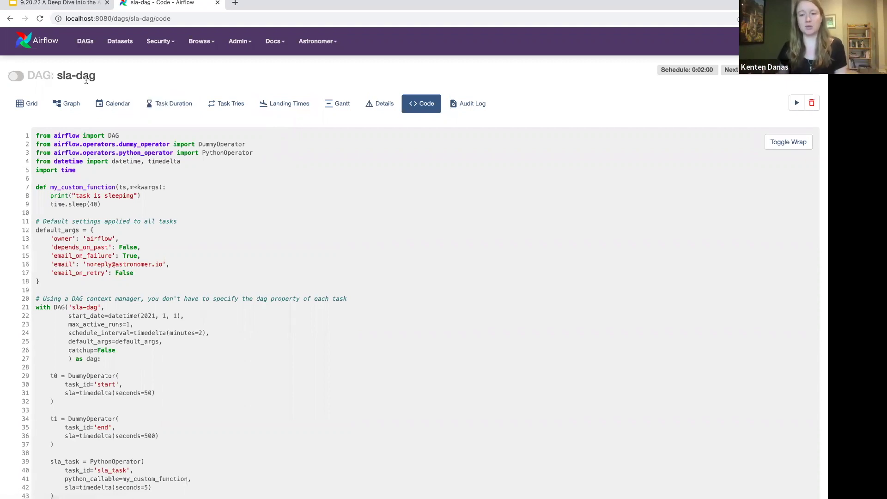
Step: Trigger a new run of example_dag_advanced without extra configuration and view its runs in the grid
left_click(85, 42)
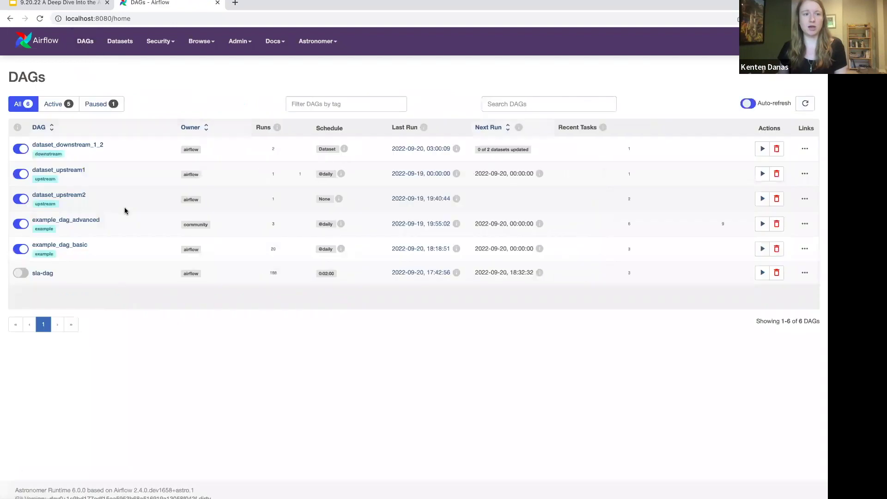
left_click(79, 221)
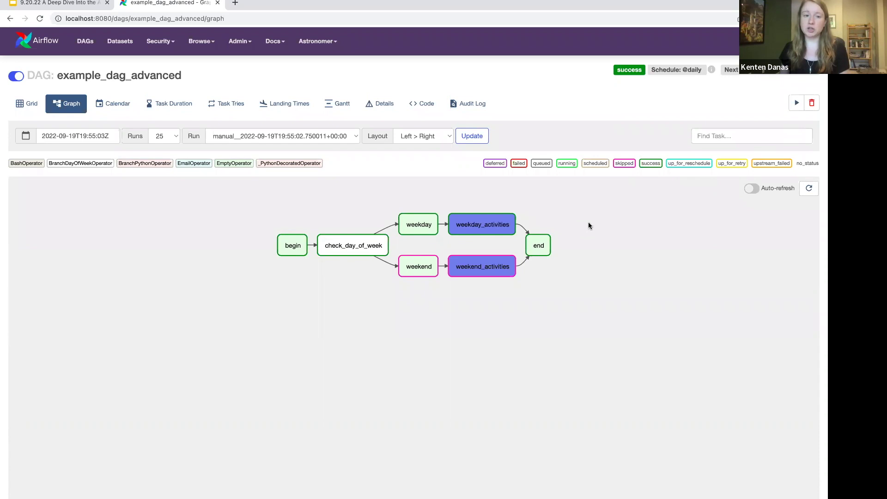
left_click(799, 106)
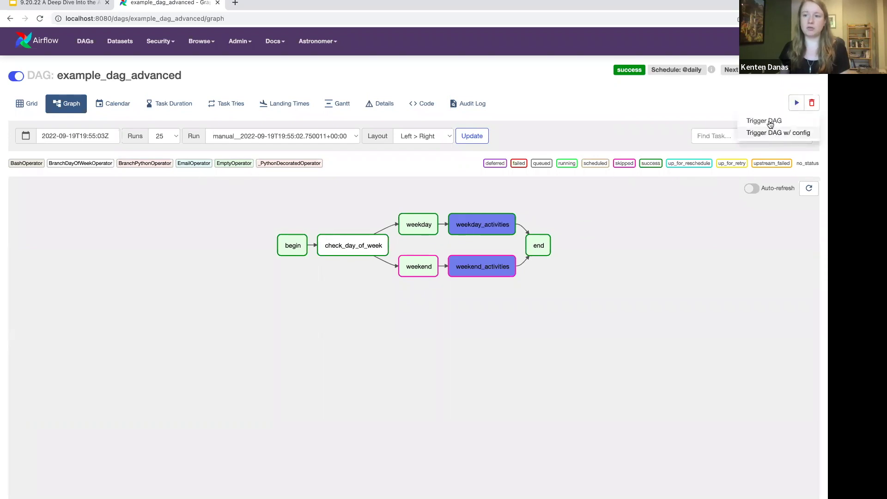
left_click(769, 120)
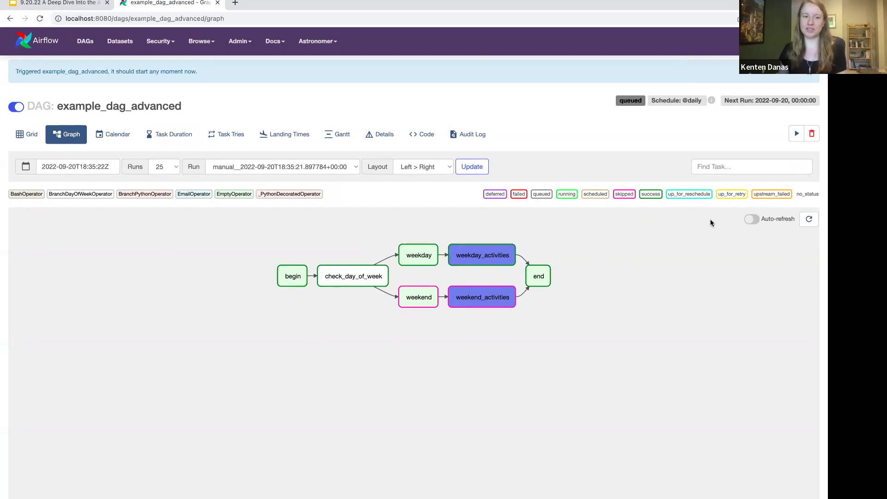
left_click(28, 134)
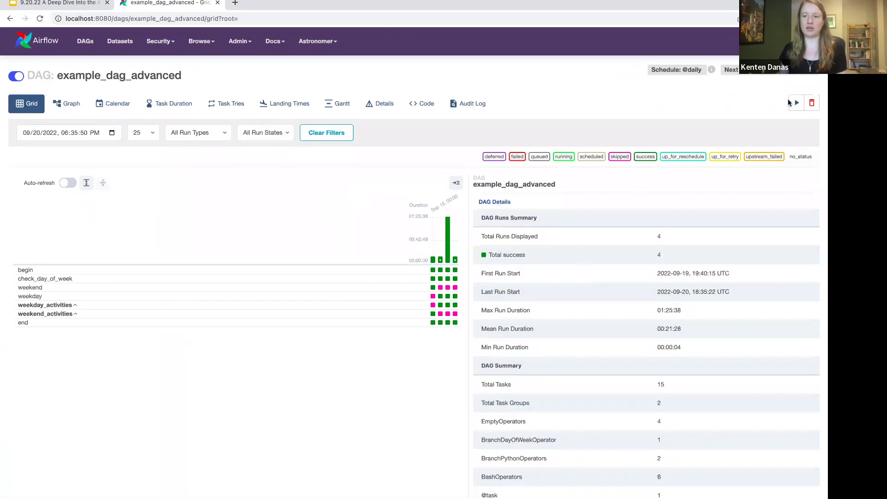
left_click(64, 184)
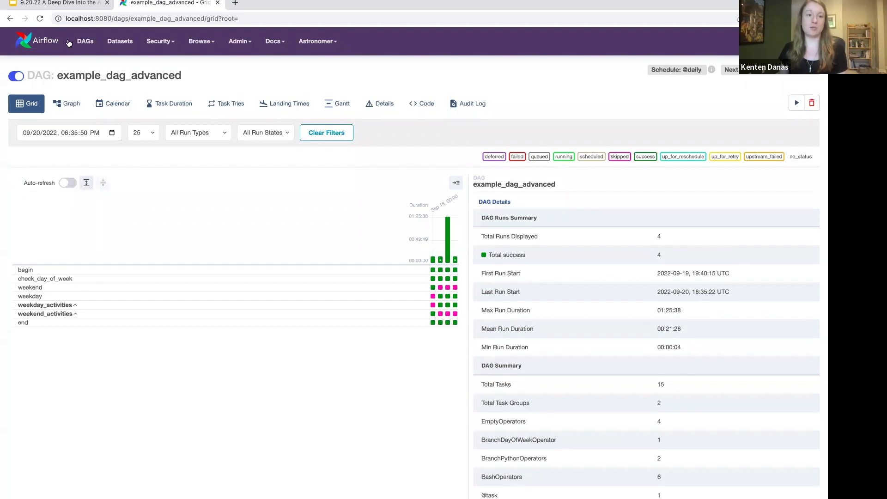
Step: Trigger new runs of dataset_upstream1 and dataset_upstream2 from the DAG list
left_click(83, 43)
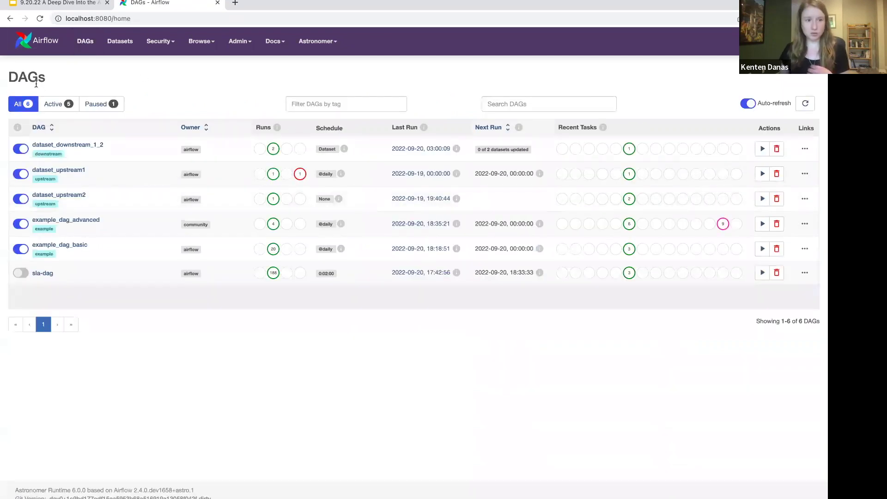
left_click(760, 106)
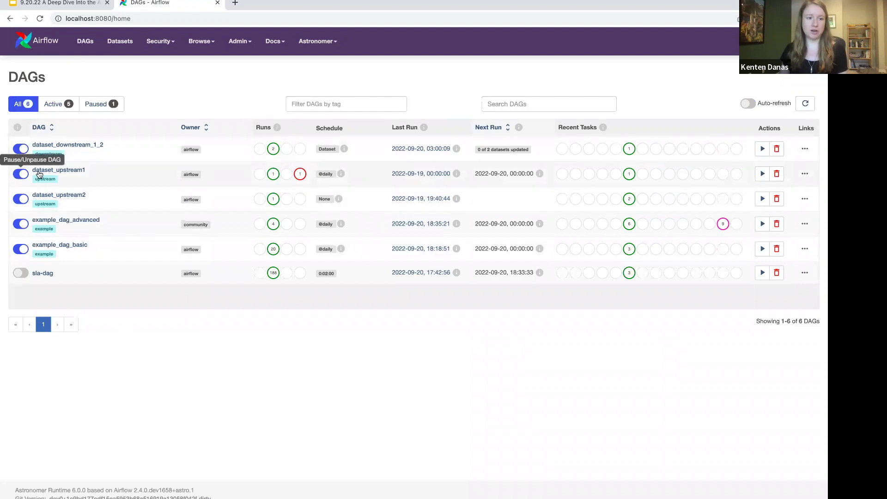
left_click(763, 174)
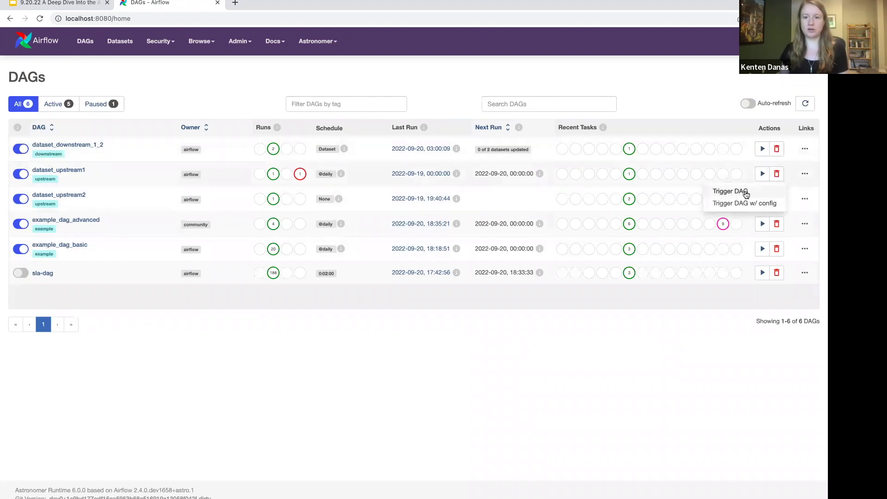
left_click(729, 190)
left_click(763, 222)
left_click(730, 238)
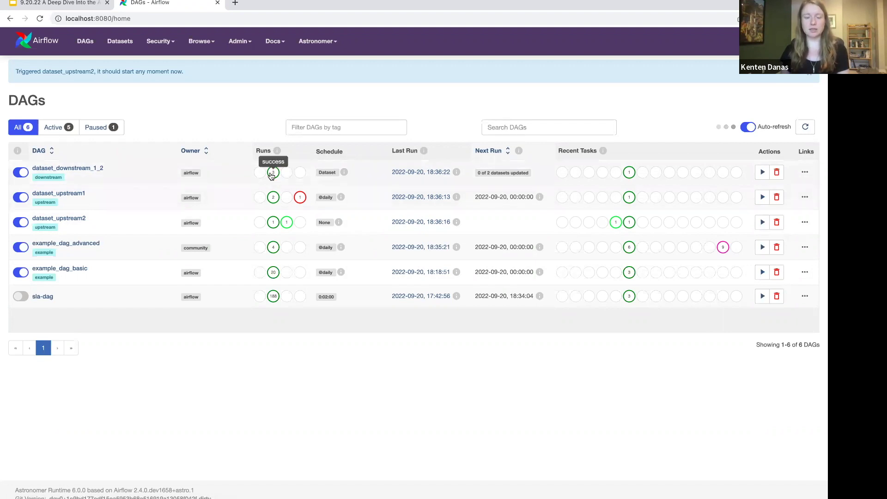
mouse_move(457, 173)
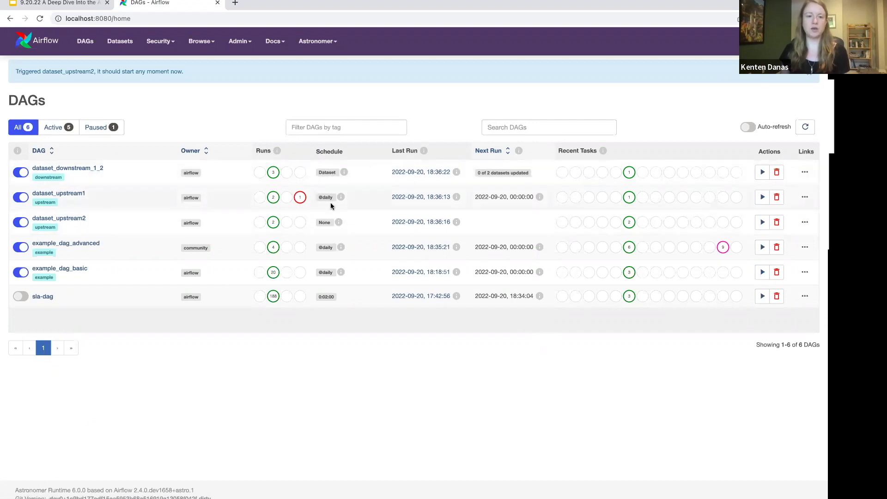
Step: View the update history of the dataset s3://dataset2/output_2.txt and open its most recent source task instance, upstream_task_3
left_click(121, 41)
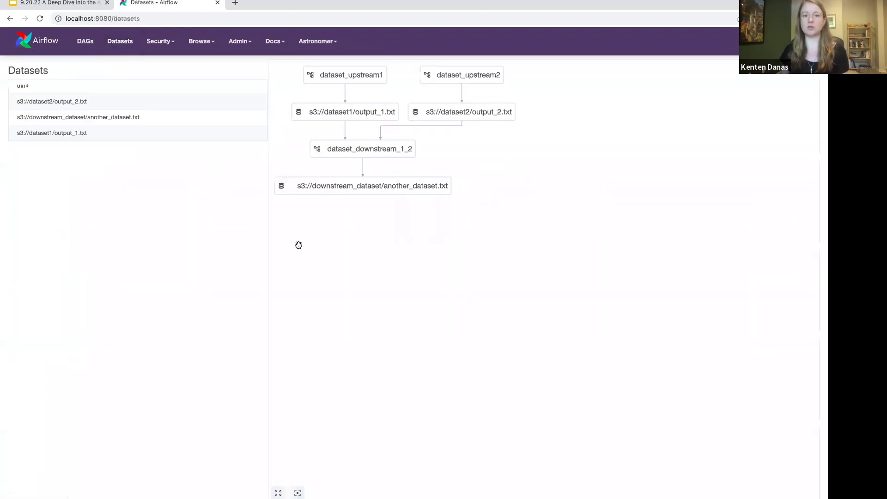
left_click_drag(481, 230, 497, 259)
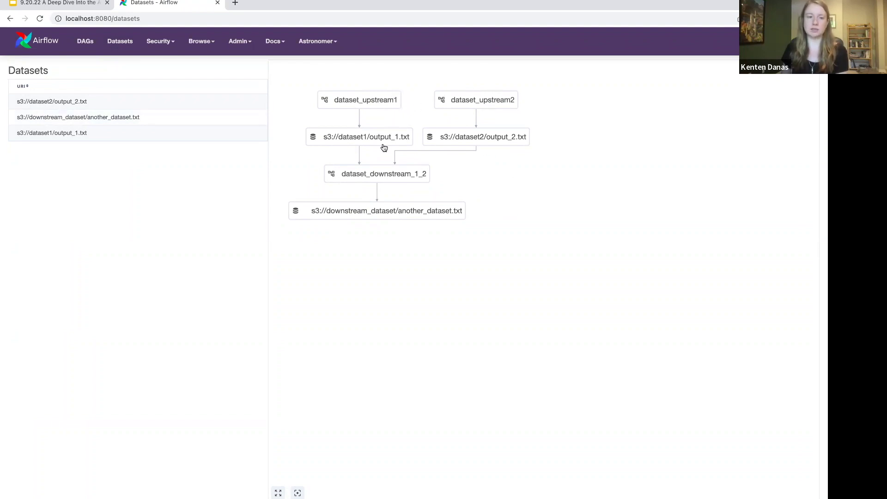
left_click(75, 101)
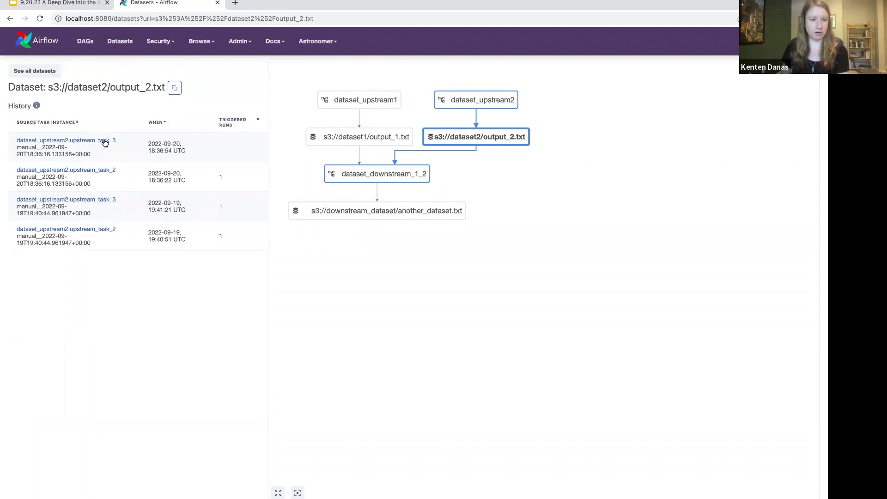
left_click(66, 141)
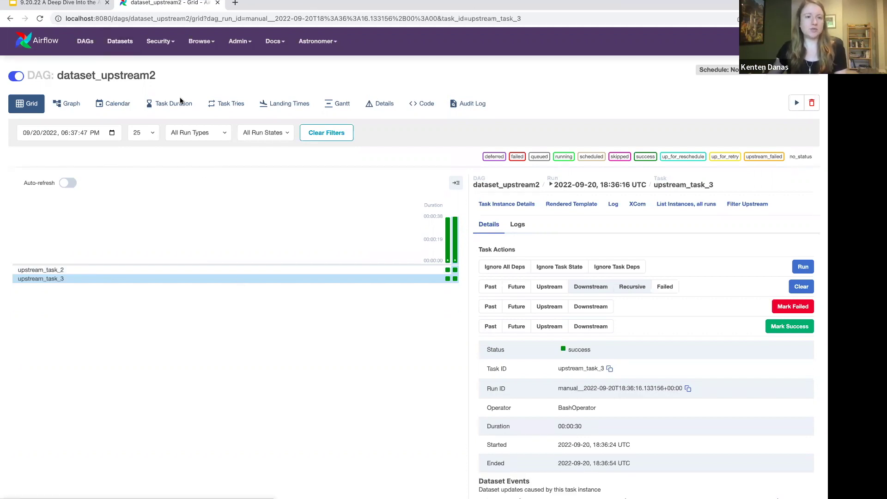
Step: Open the DAG Dependencies graph and examine the dataset links between the upstream and downstream DAGs, highlighting the dataset label in the legend
left_click(211, 48)
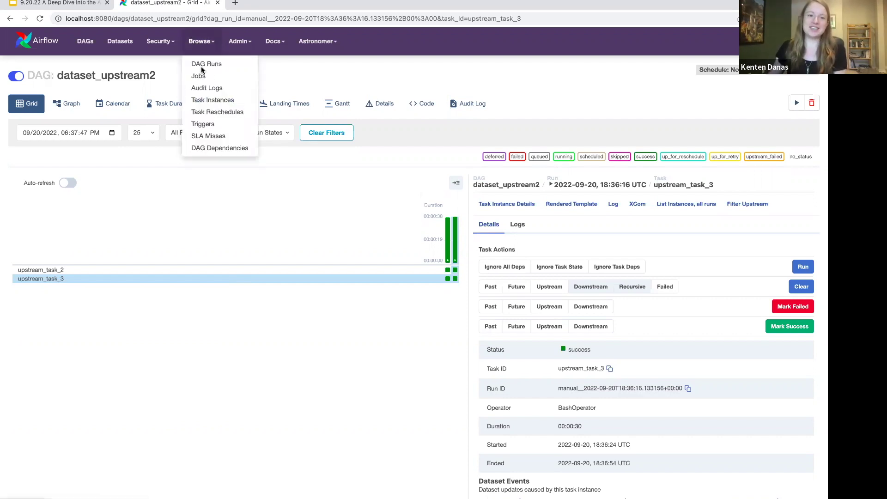
mouse_move(203, 46)
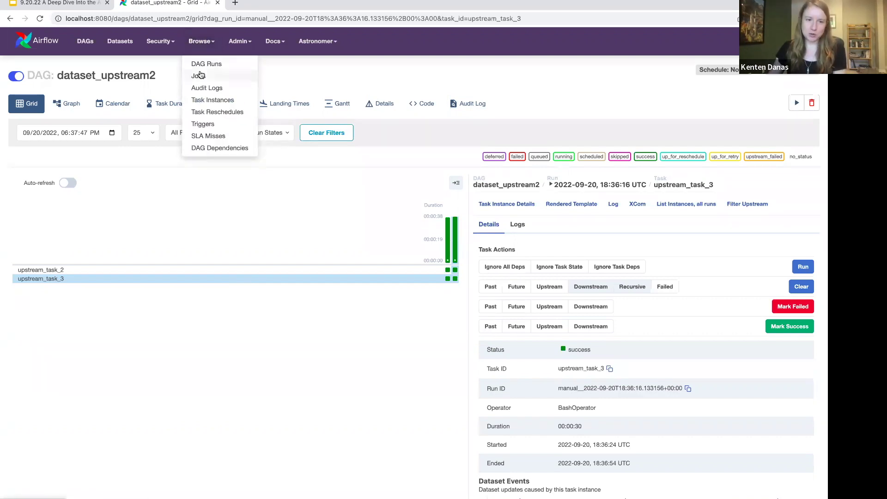
left_click(210, 147)
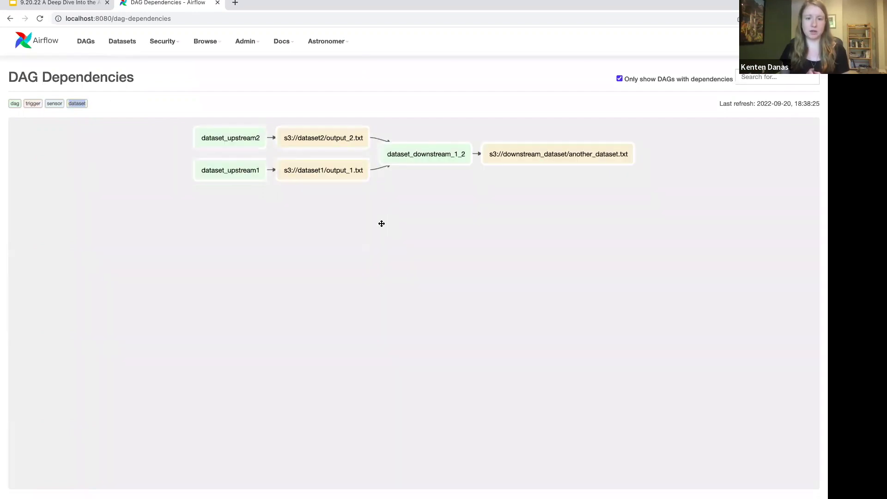
left_click_drag(449, 251, 446, 257)
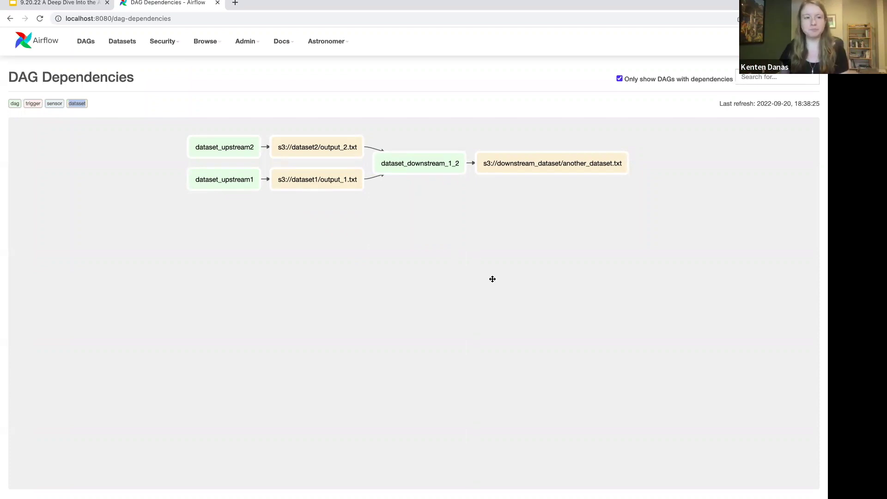
mouse_move(206, 44)
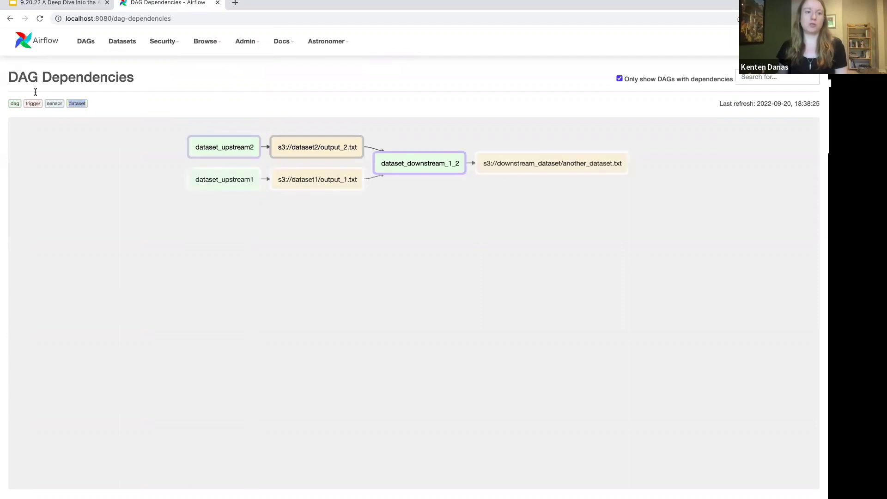
left_click(87, 106)
left_click_drag(68, 104, 85, 104)
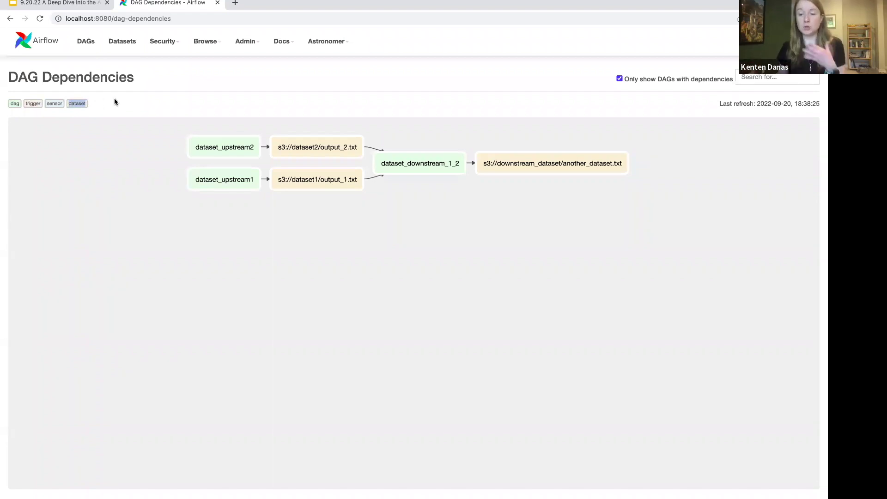
left_click(88, 105)
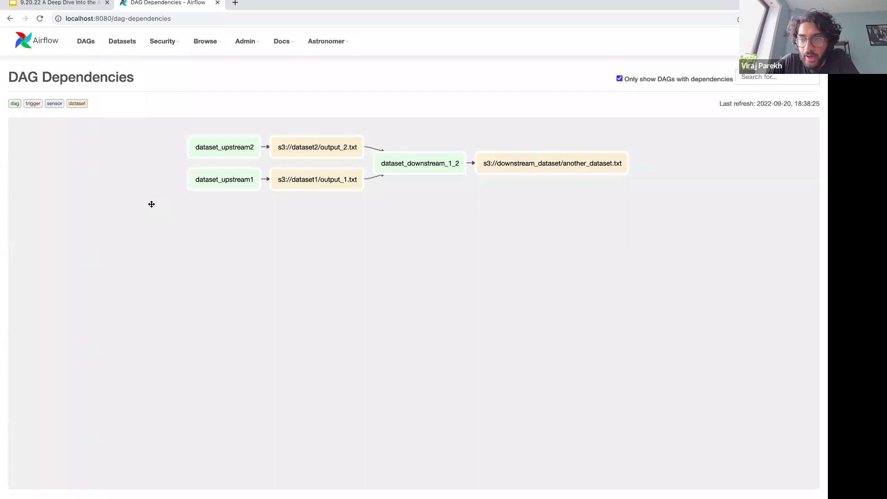
Step: Return to the DAG list and open the grid view of dataset_downstream_1_2
left_click(94, 39)
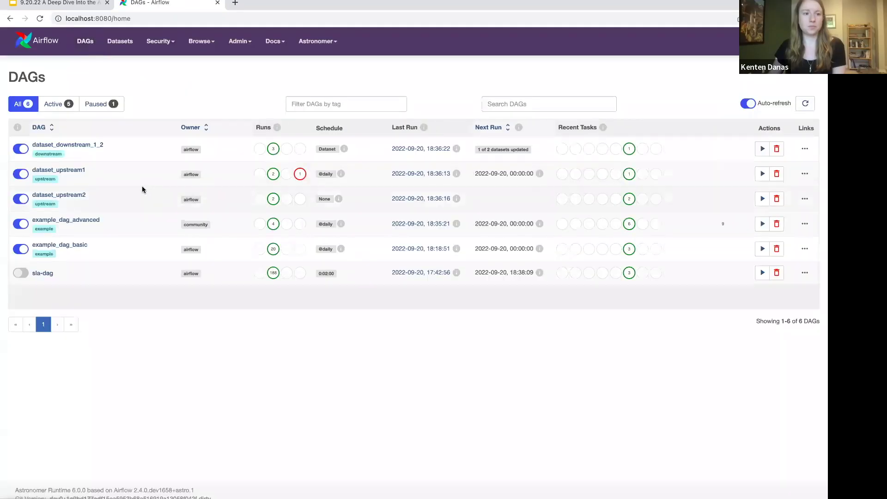
left_click(89, 147)
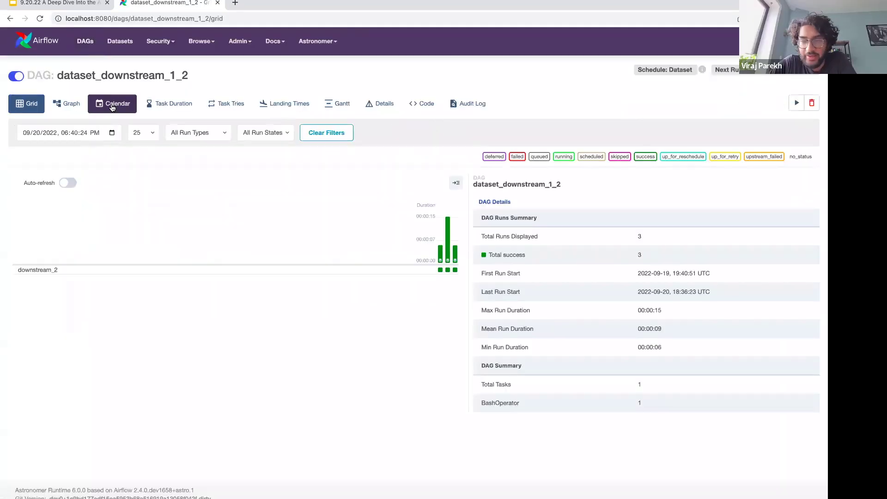
Step: Open the calendar view of dataset_downstream_1_2, highlight the DAG's name and inspect the September 2022 run days
left_click(130, 107)
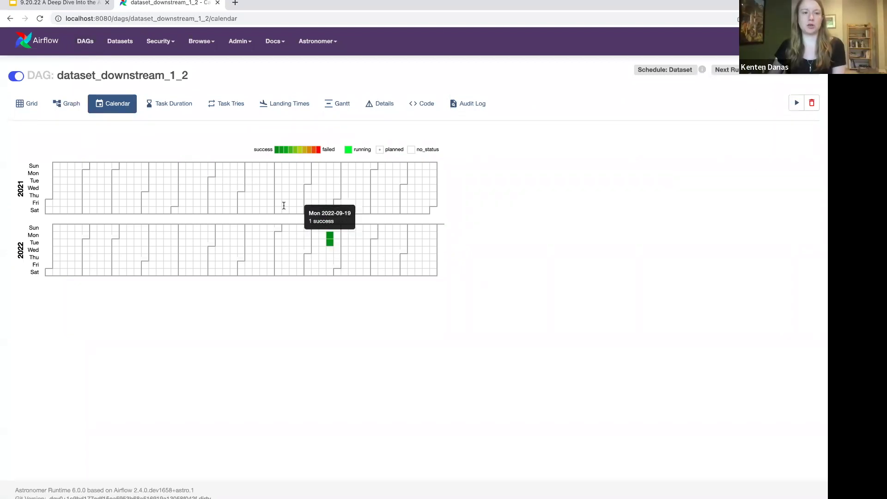
left_click_drag(54, 76, 197, 80)
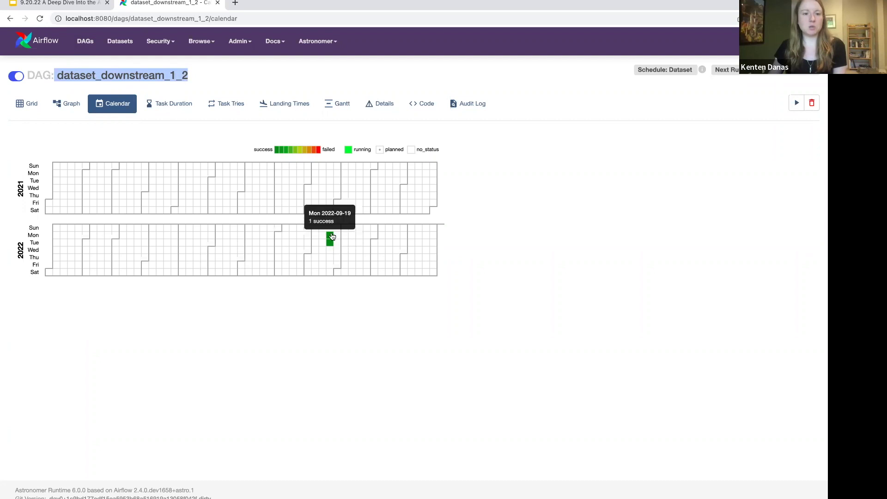
left_click(526, 308)
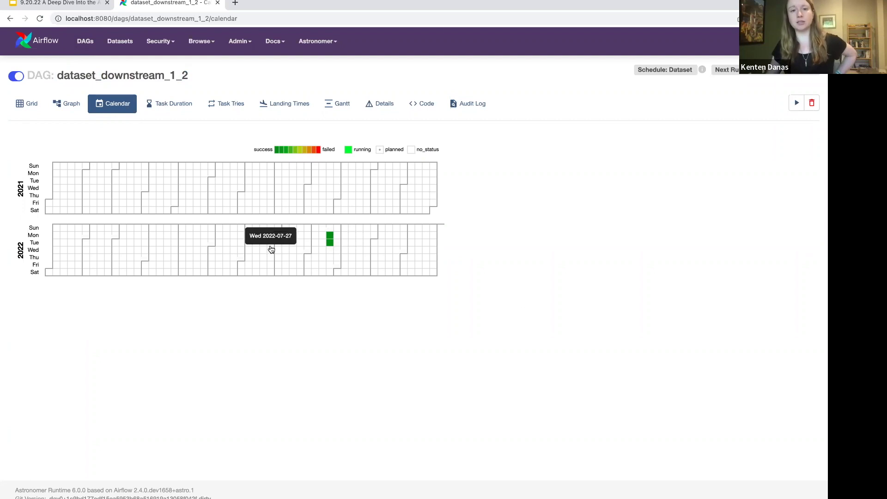
Step: Open the code of dataset_downstream_1_2 and highlight the date in its start_date argument
left_click(425, 104)
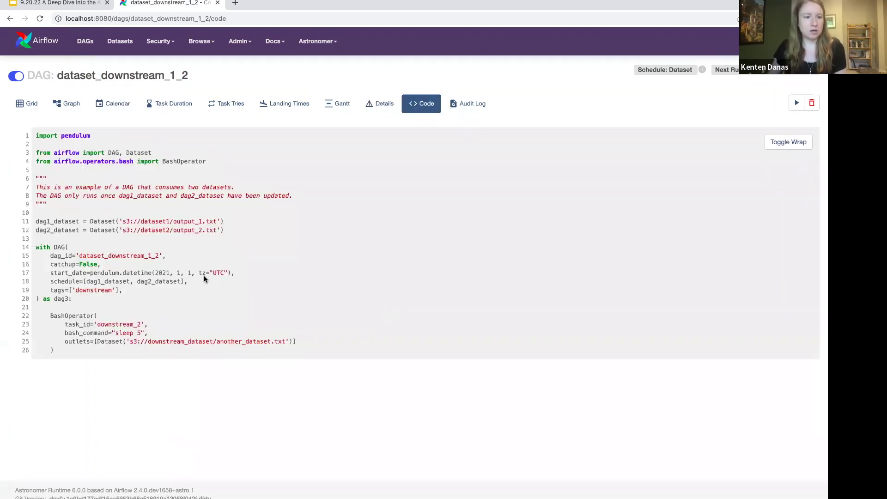
left_click_drag(153, 272, 187, 273)
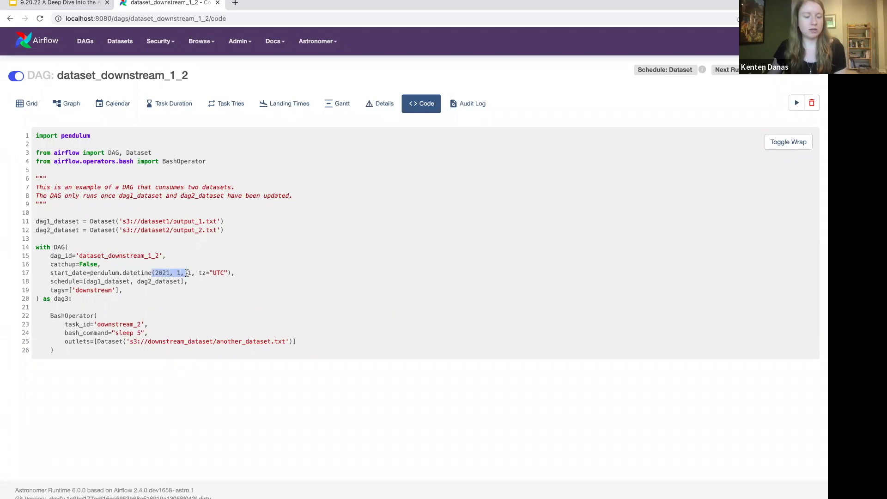
left_click(384, 97)
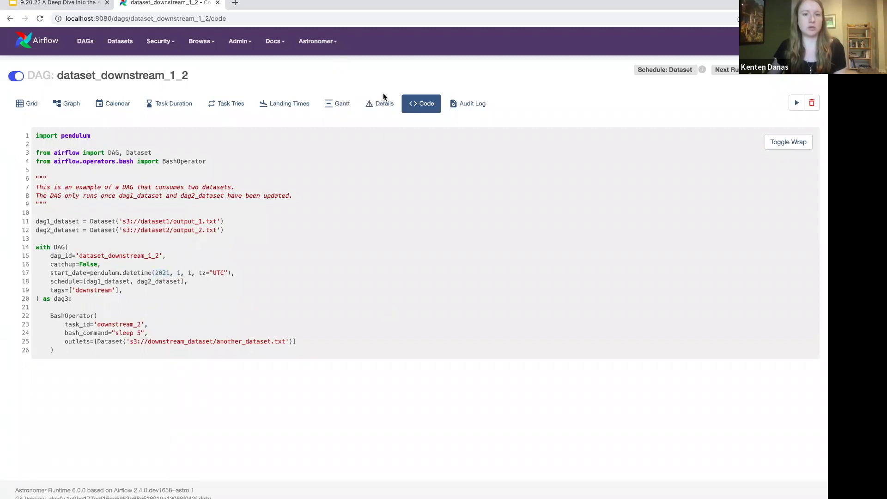
Step: Reopen the calendar view to check the days around the late-September 2022 runs, and return to the DAG list
left_click(118, 105)
mouse_move(332, 242)
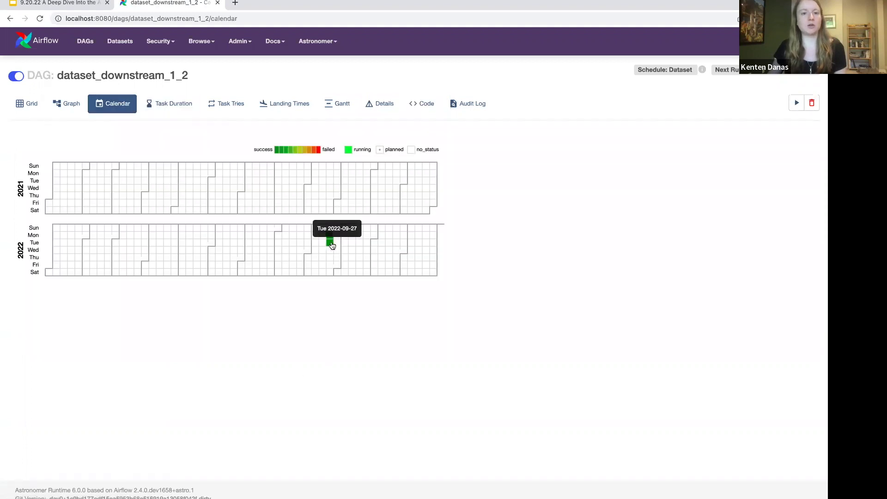
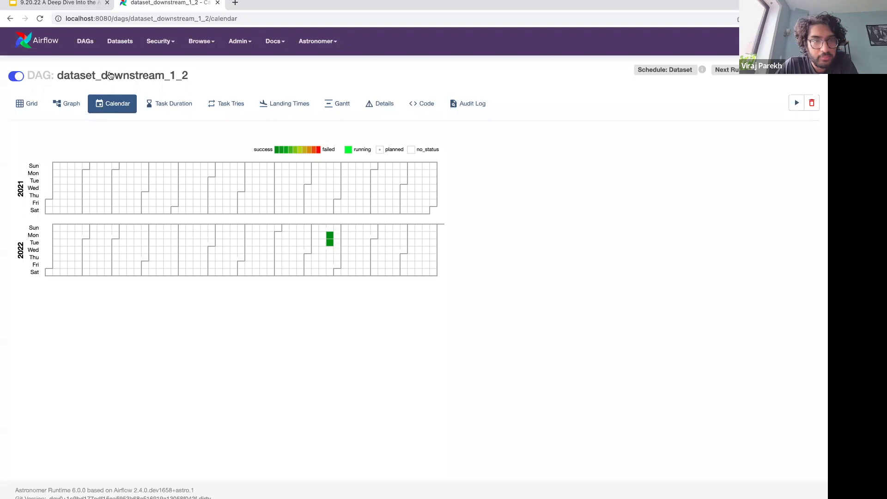
left_click(86, 42)
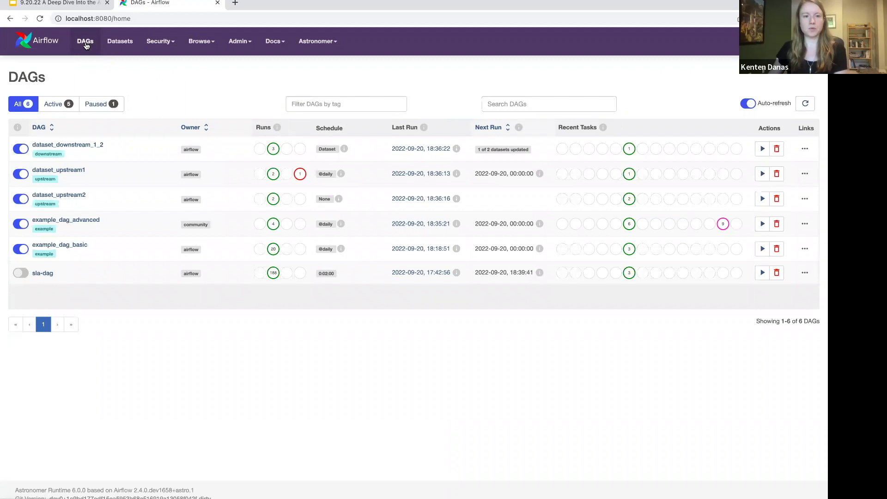
Step: Open the list of all DAG runs and view the bulk actions offered for them without applying any
left_click(203, 42)
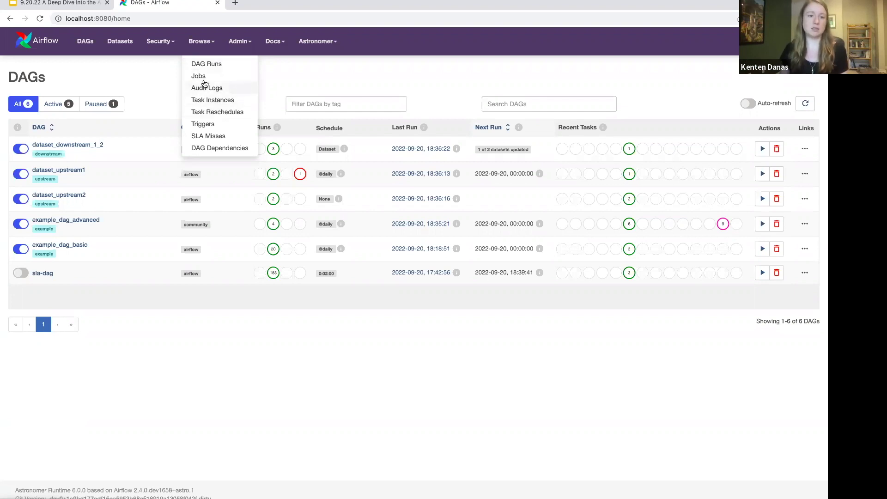
left_click(214, 63)
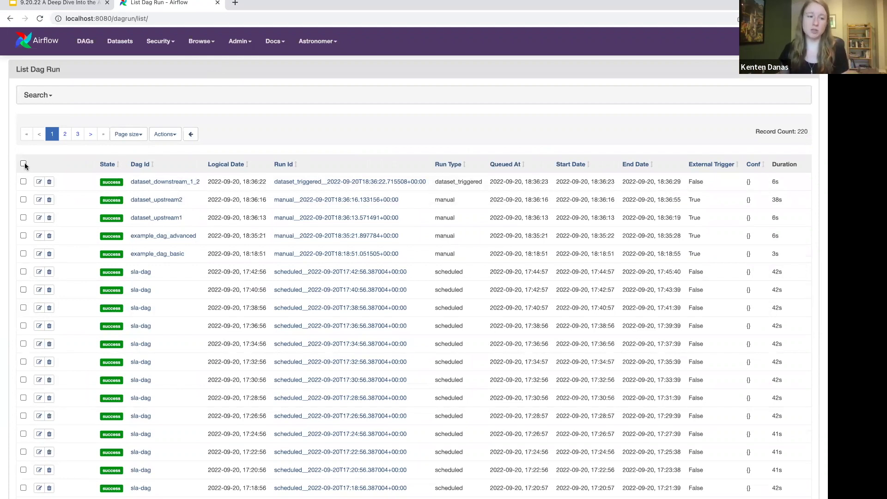
left_click(165, 134)
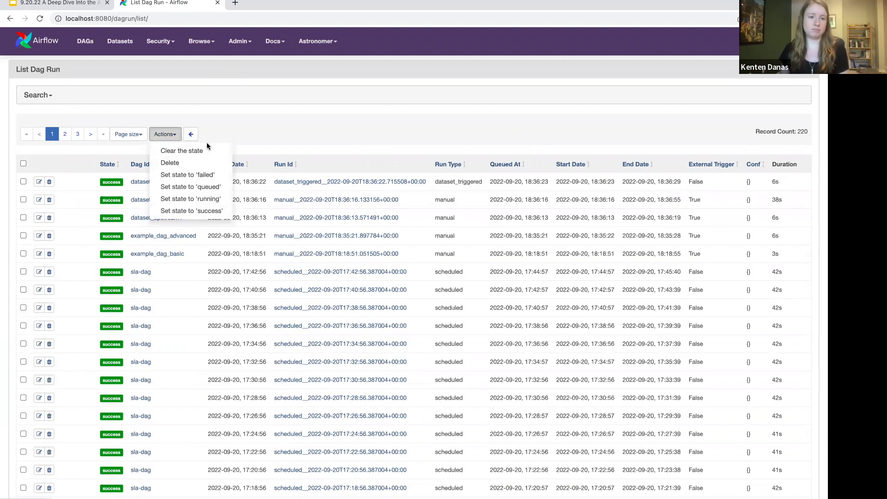
left_click(248, 110)
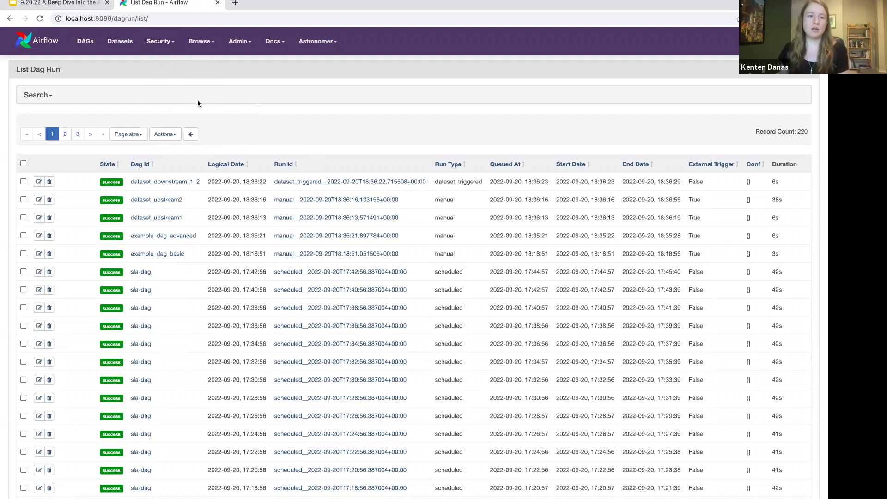
Step: Open the audit logs to review the recorded events, and return to the DAG list
left_click(205, 43)
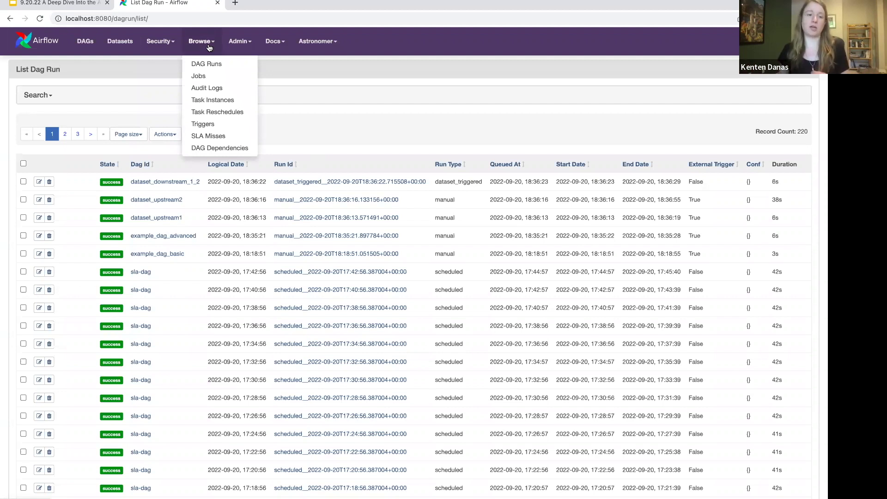
left_click(214, 89)
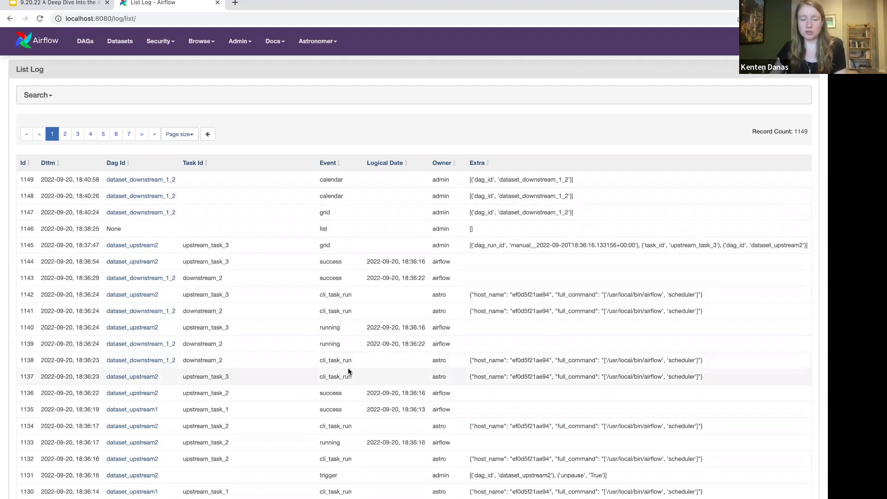
left_click(201, 43)
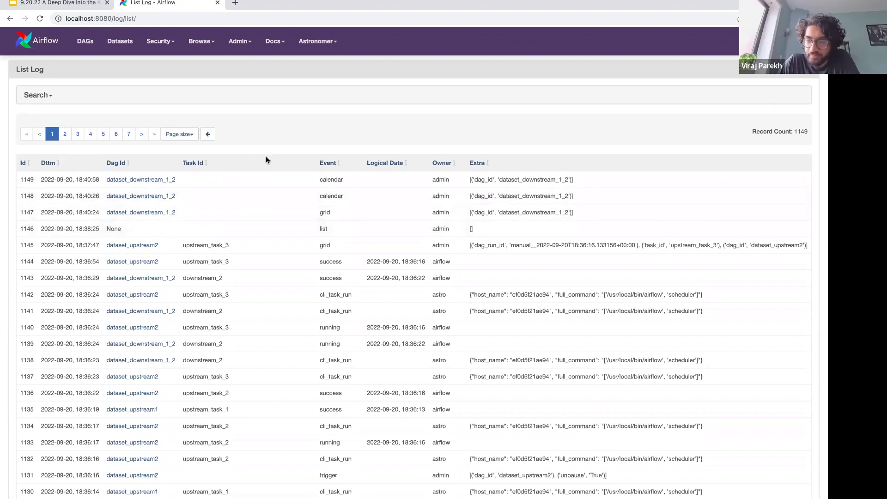
left_click(82, 42)
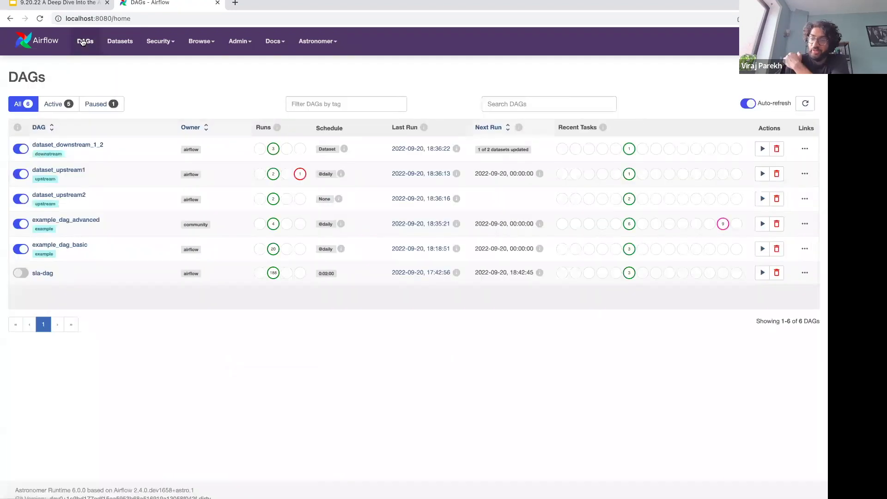